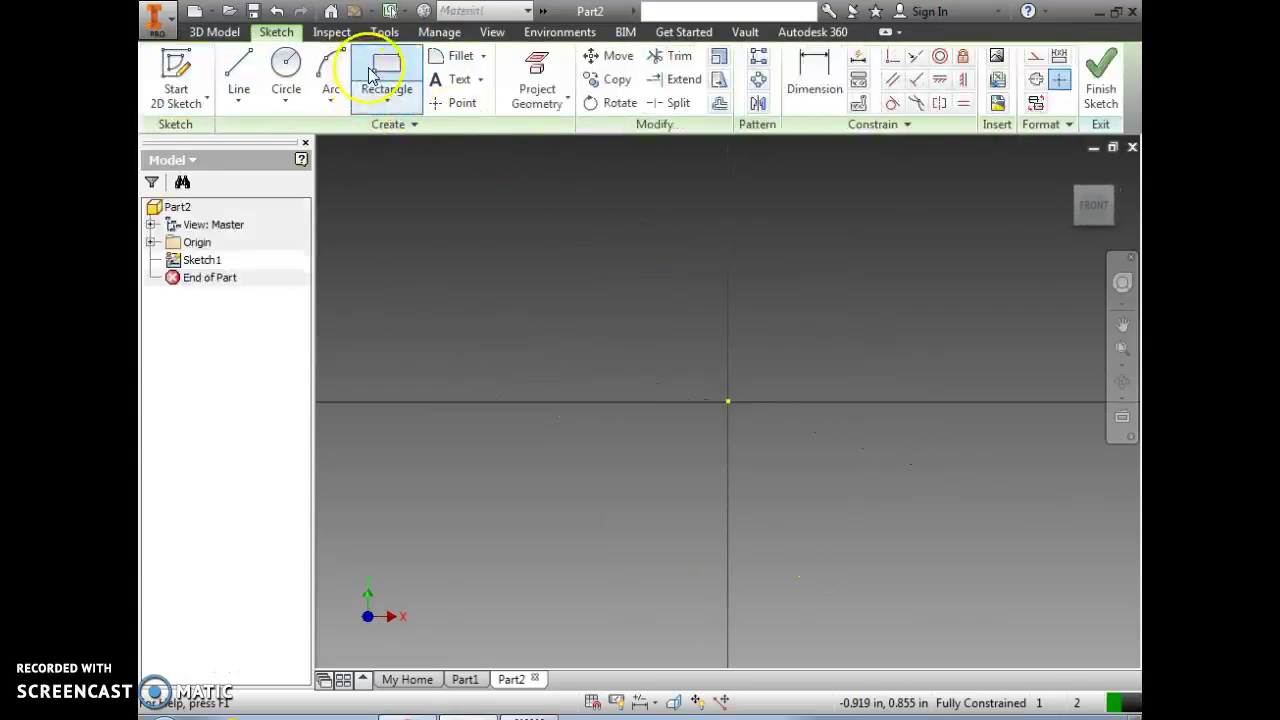
Step: Sketch a rectangle 4.25 in wide and 0.5625 in high with its lower-left corner at the origin, and finish the sketch
click(374, 72)
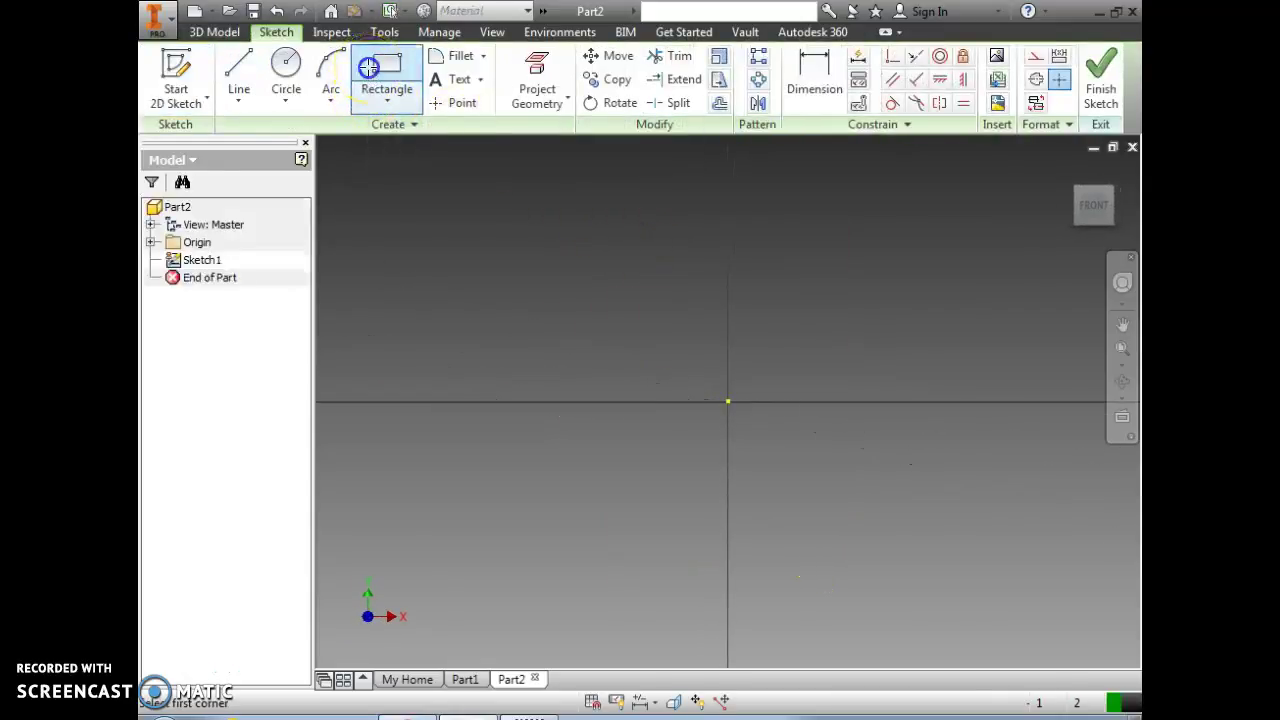
click(728, 404)
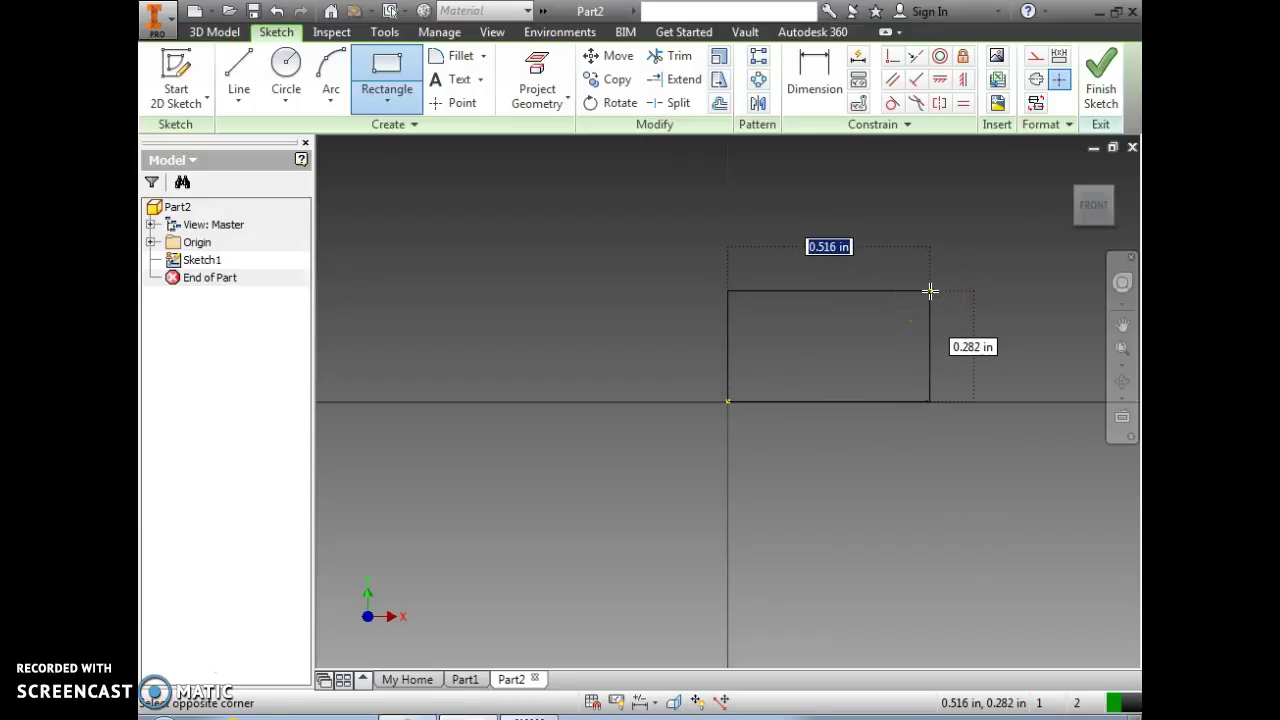
text(4.25)
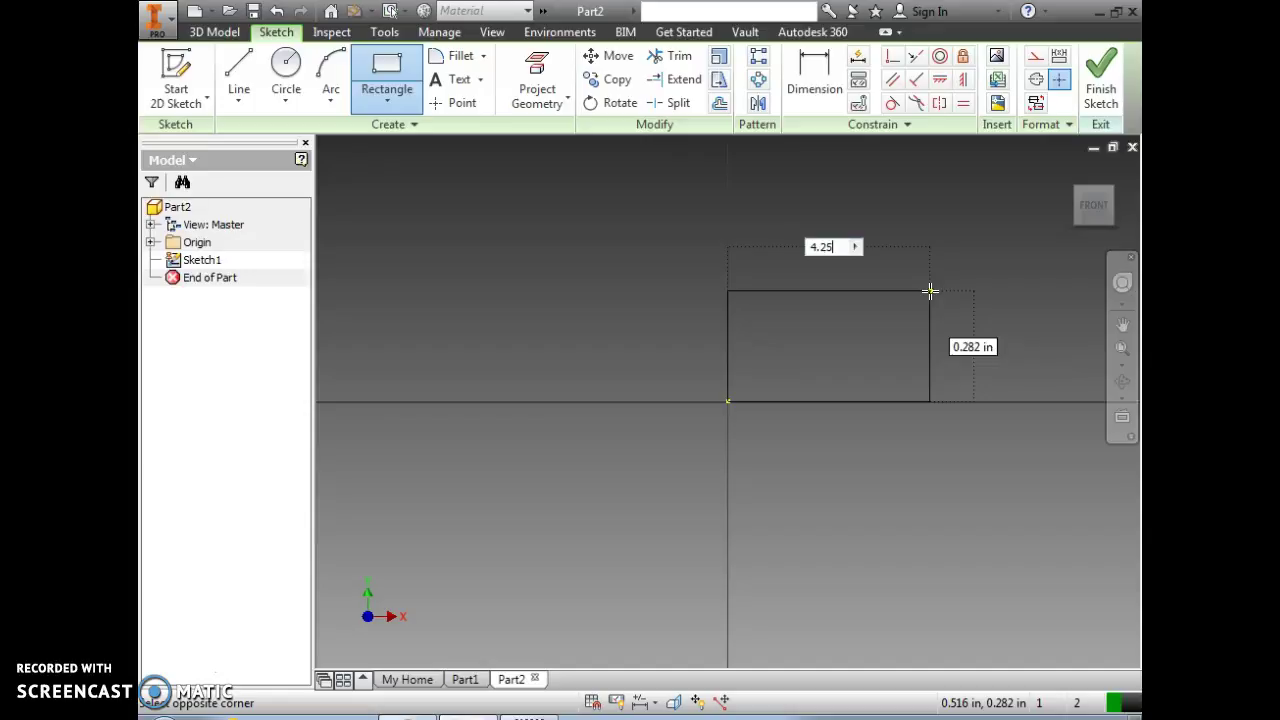
key(Tab)
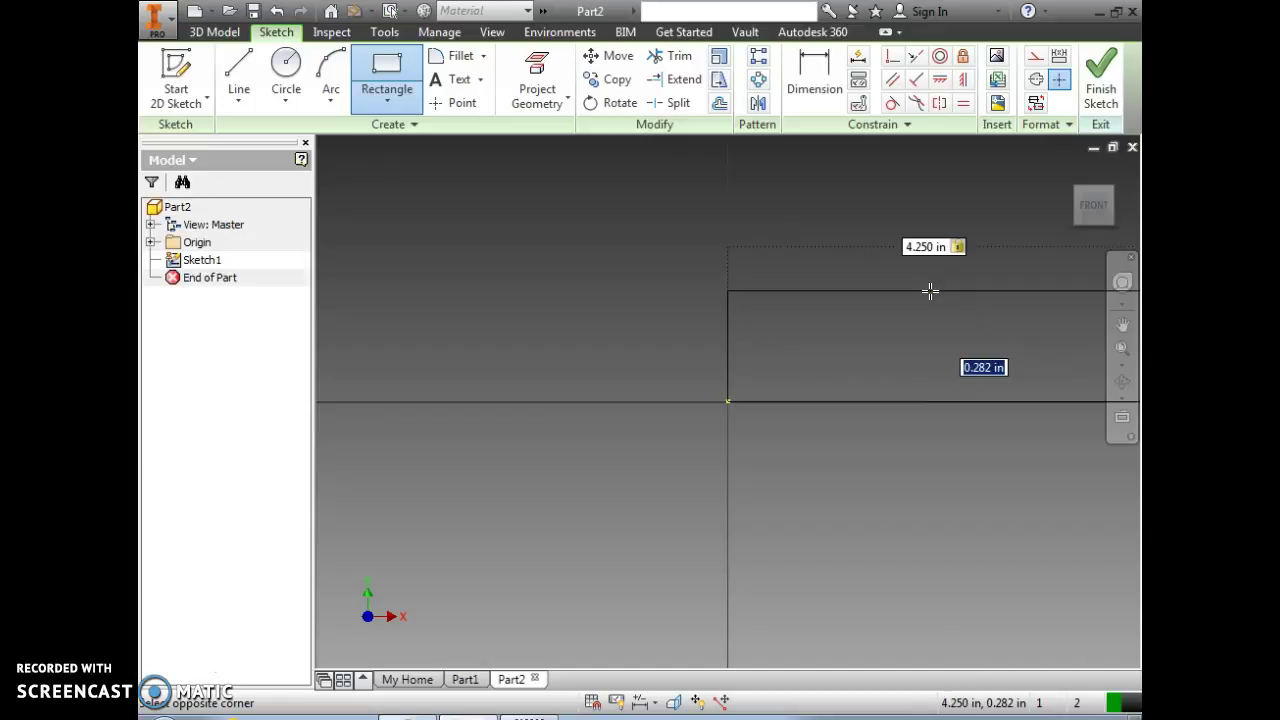
text(.)
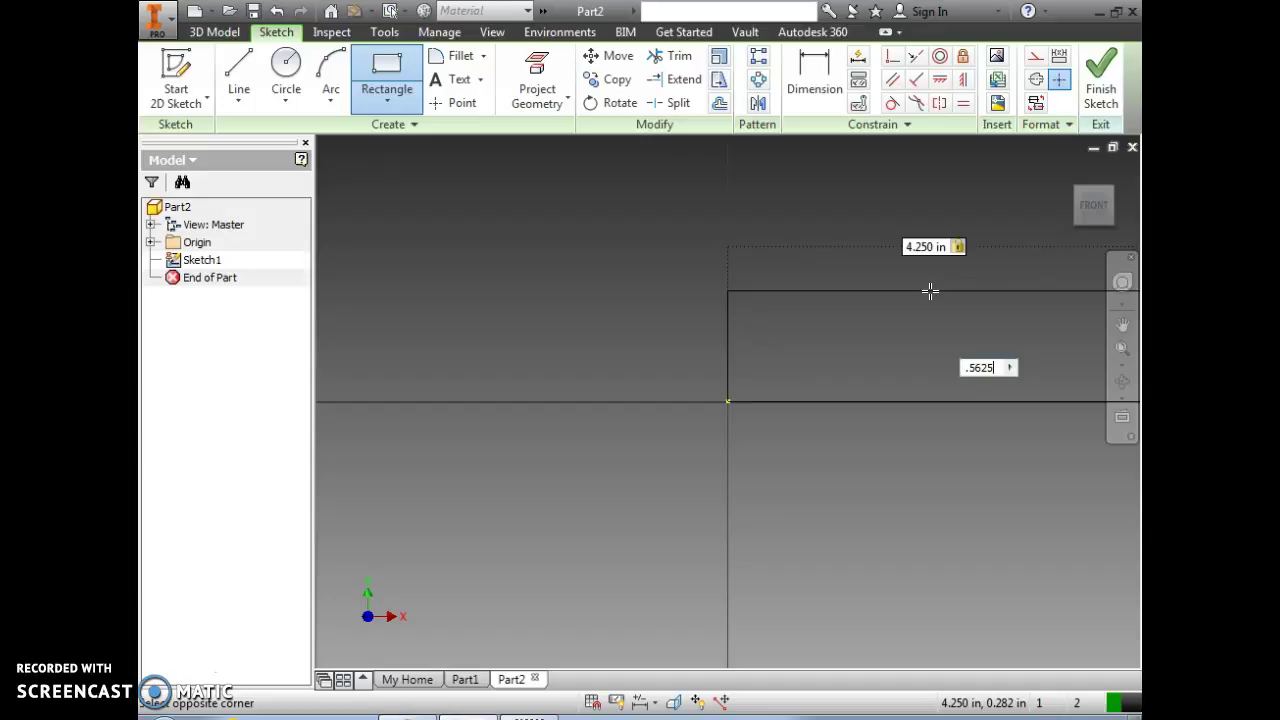
text(5625)
key(Return)
click(980, 245)
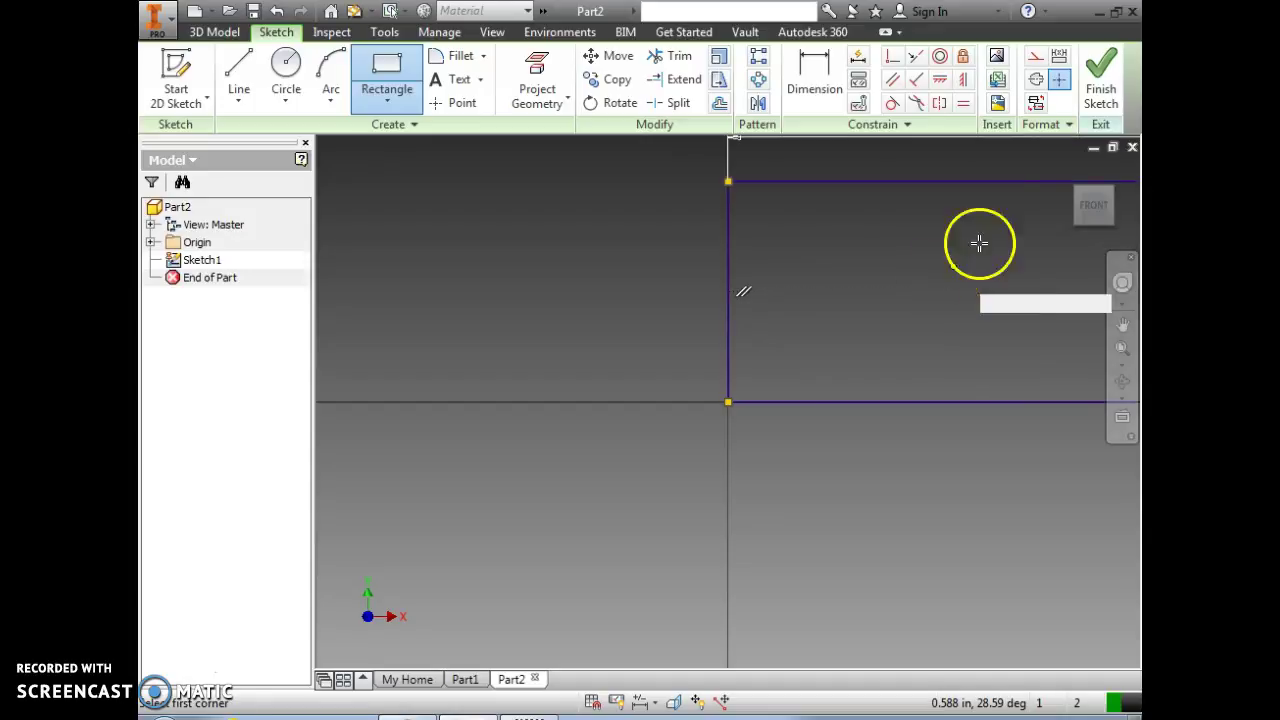
click(1094, 210)
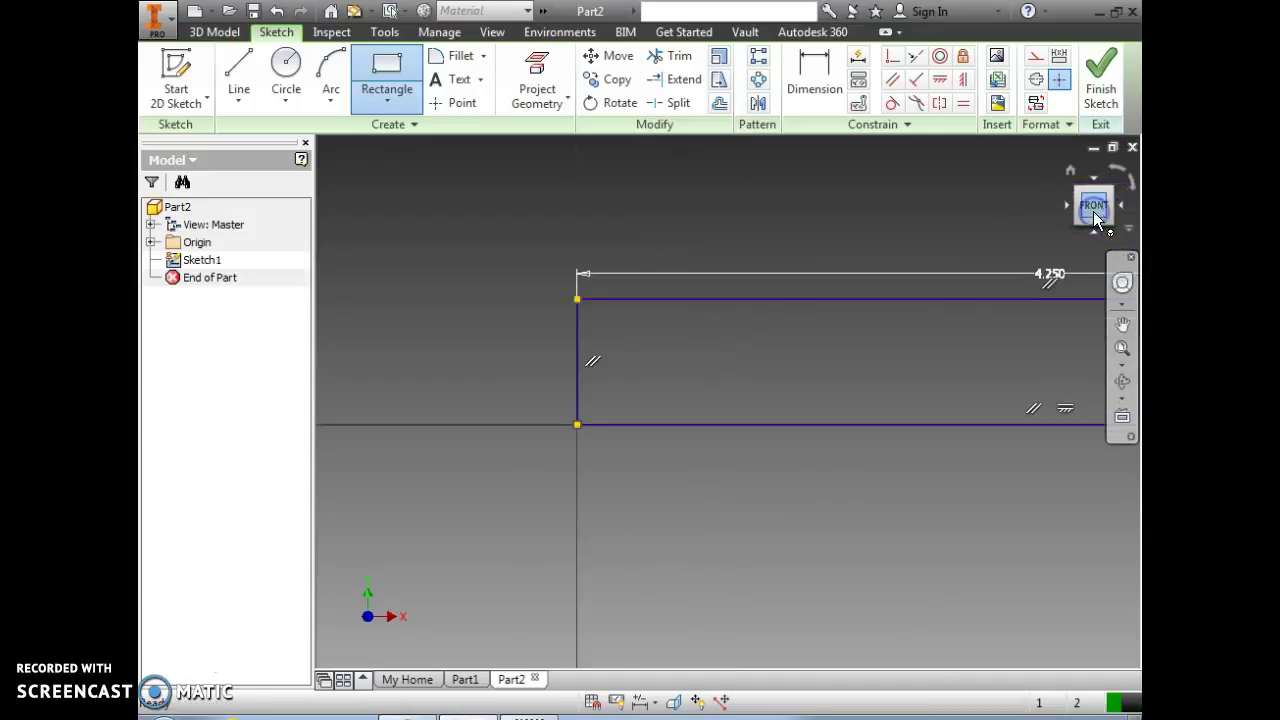
click(1112, 85)
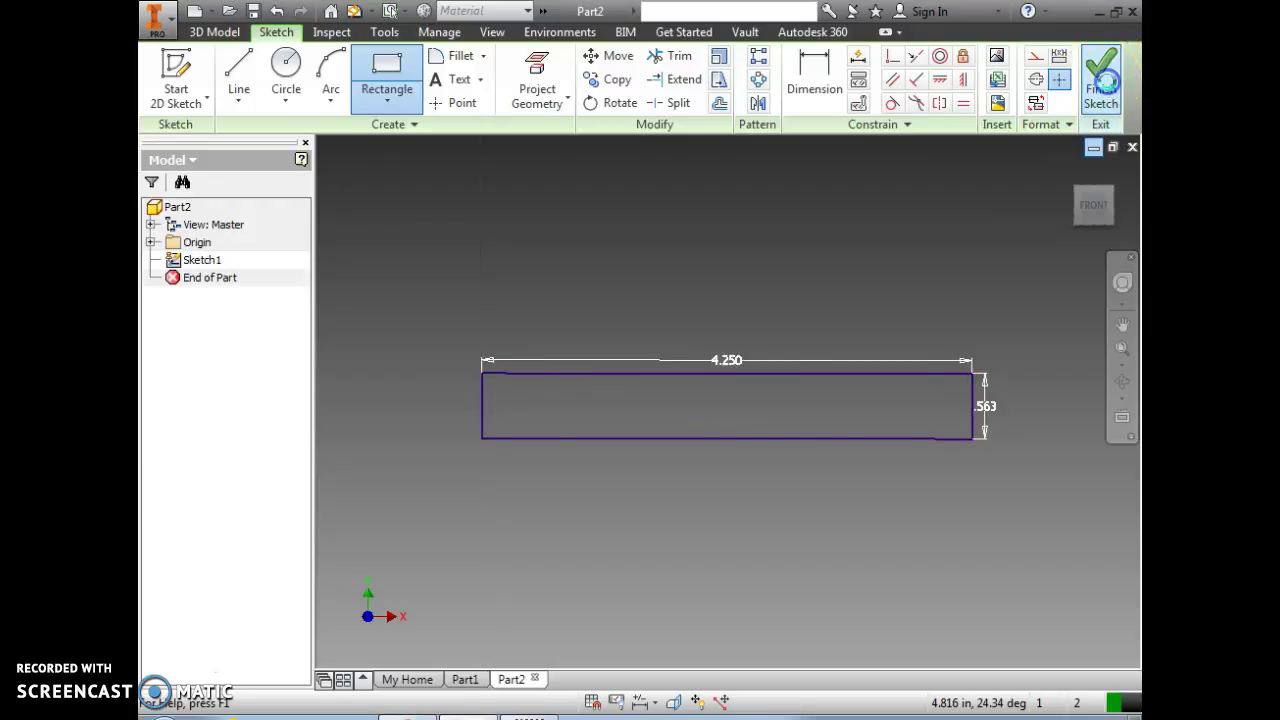
Step: Extrude the rectangle profile 4.25 in into a square plate and show it in the home view
click(1071, 172)
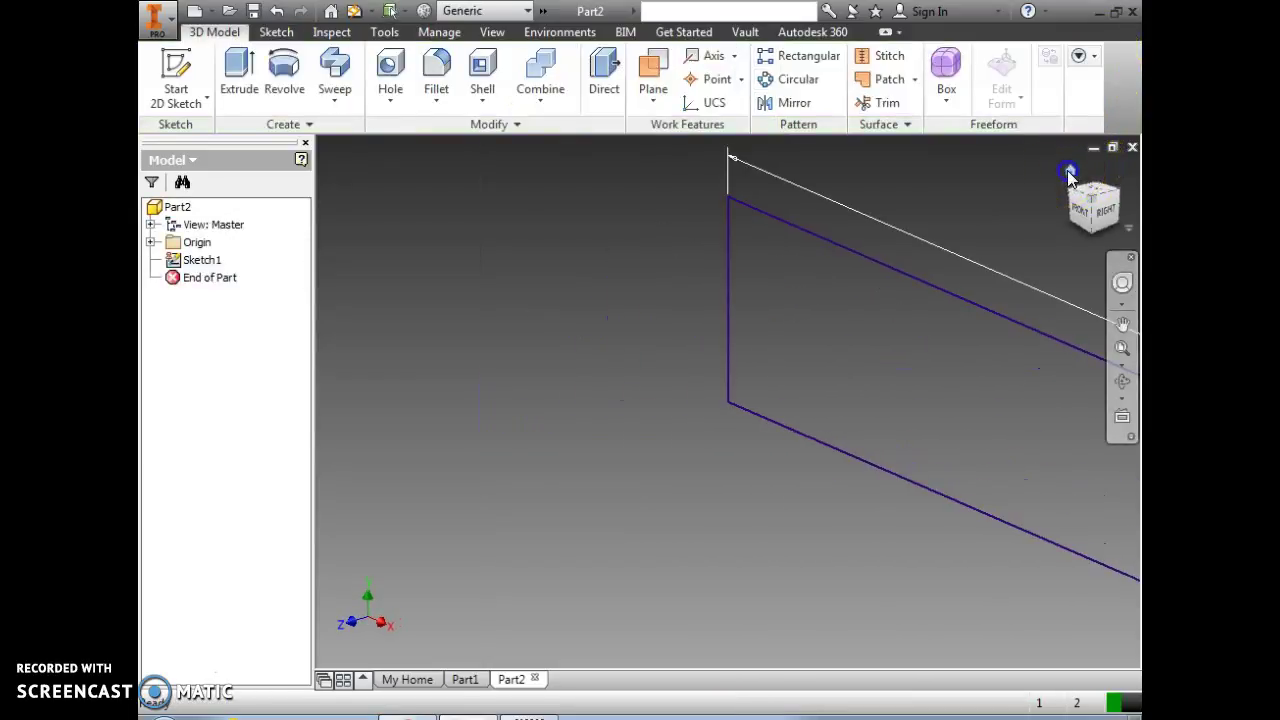
click(240, 80)
click(276, 110)
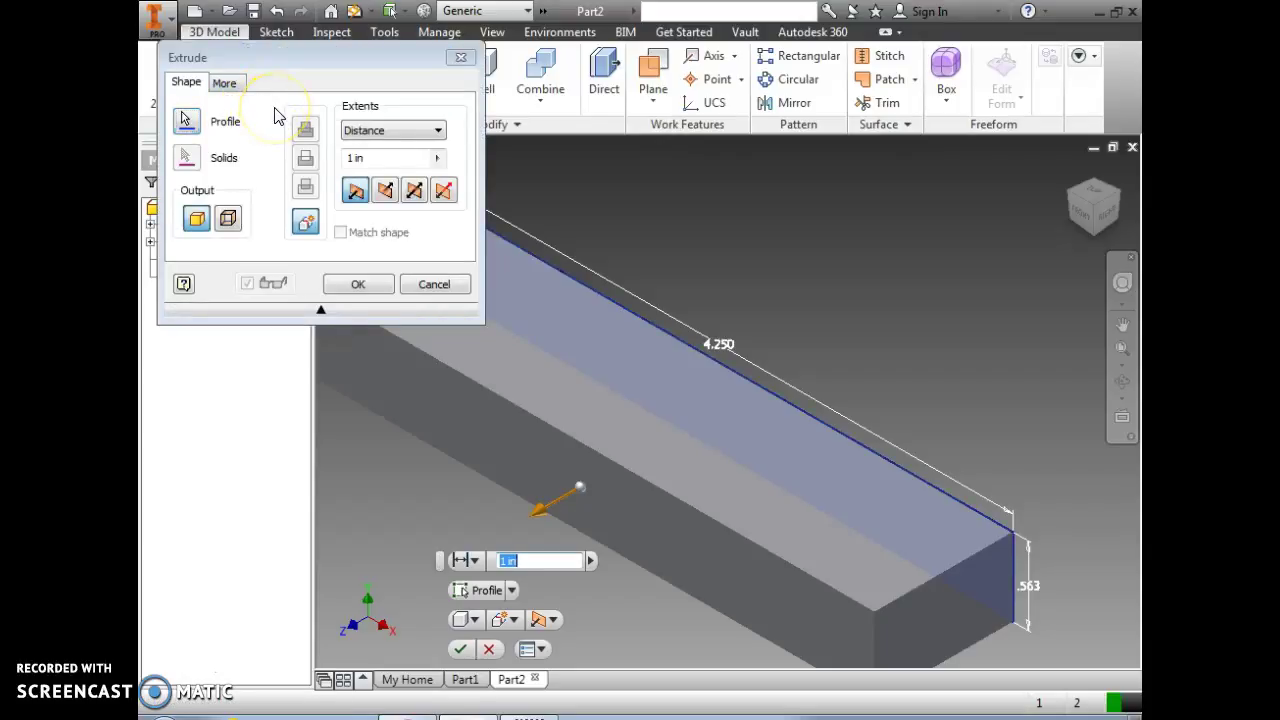
text(4.25)
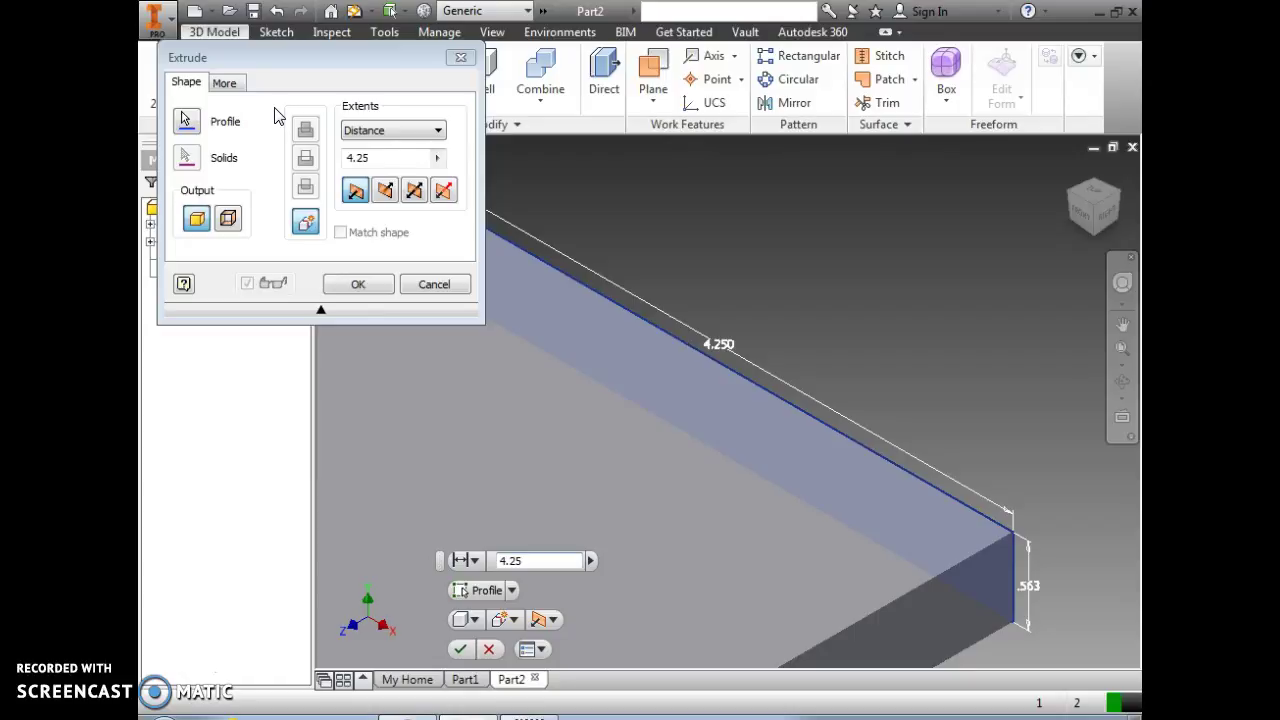
key(Return)
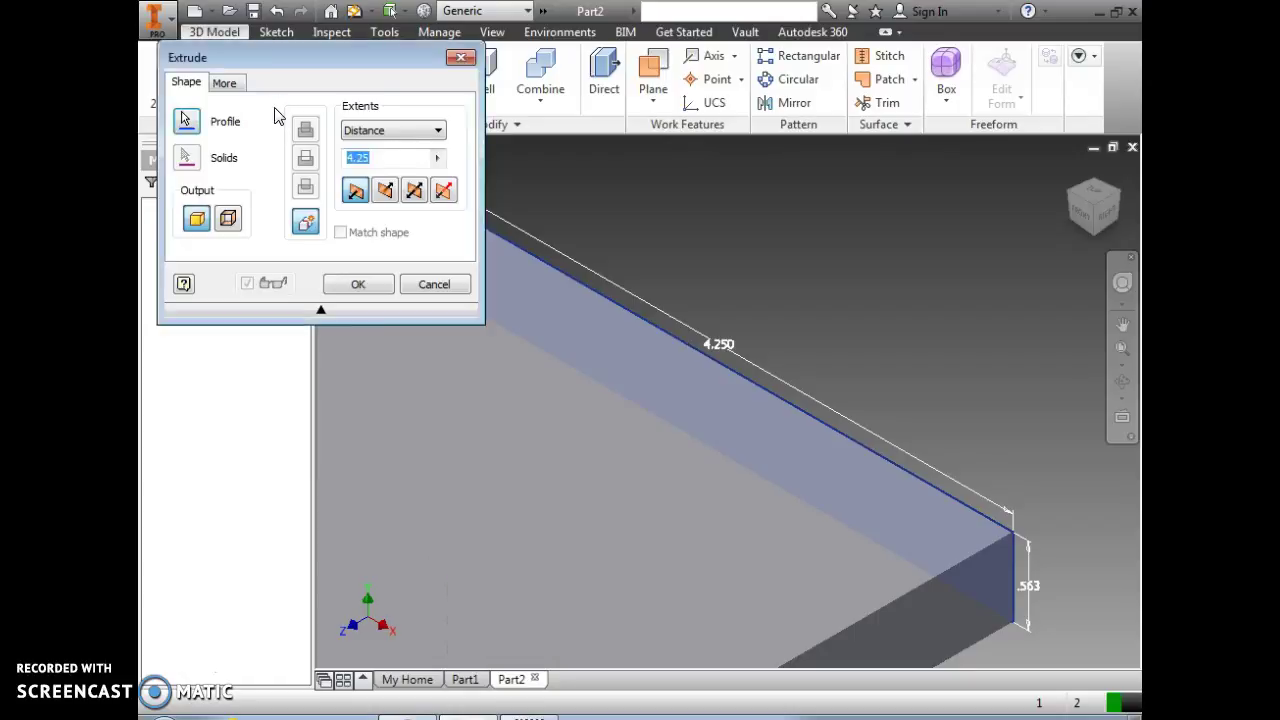
click(1070, 175)
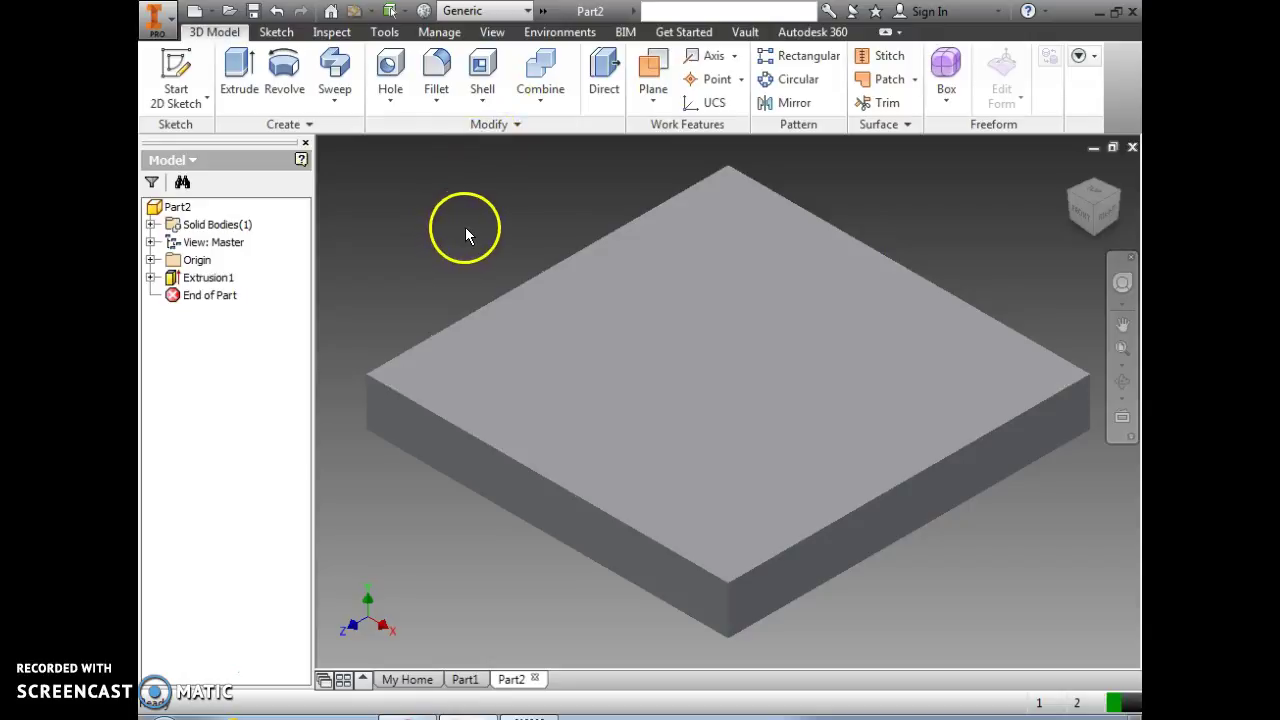
Step: Add a 0.25 in through-all hole on the plate's top face, 0.375 in from both edges meeting at the left corner
click(390, 70)
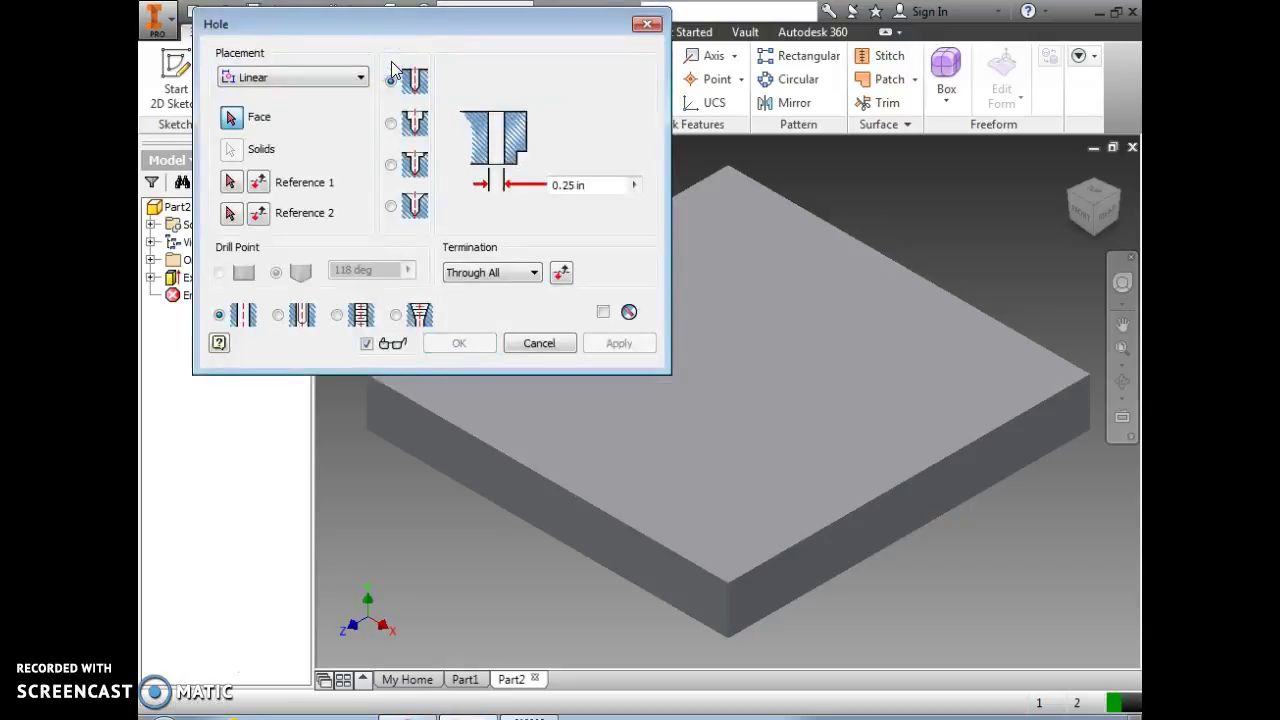
drag(426, 29, 871, 230)
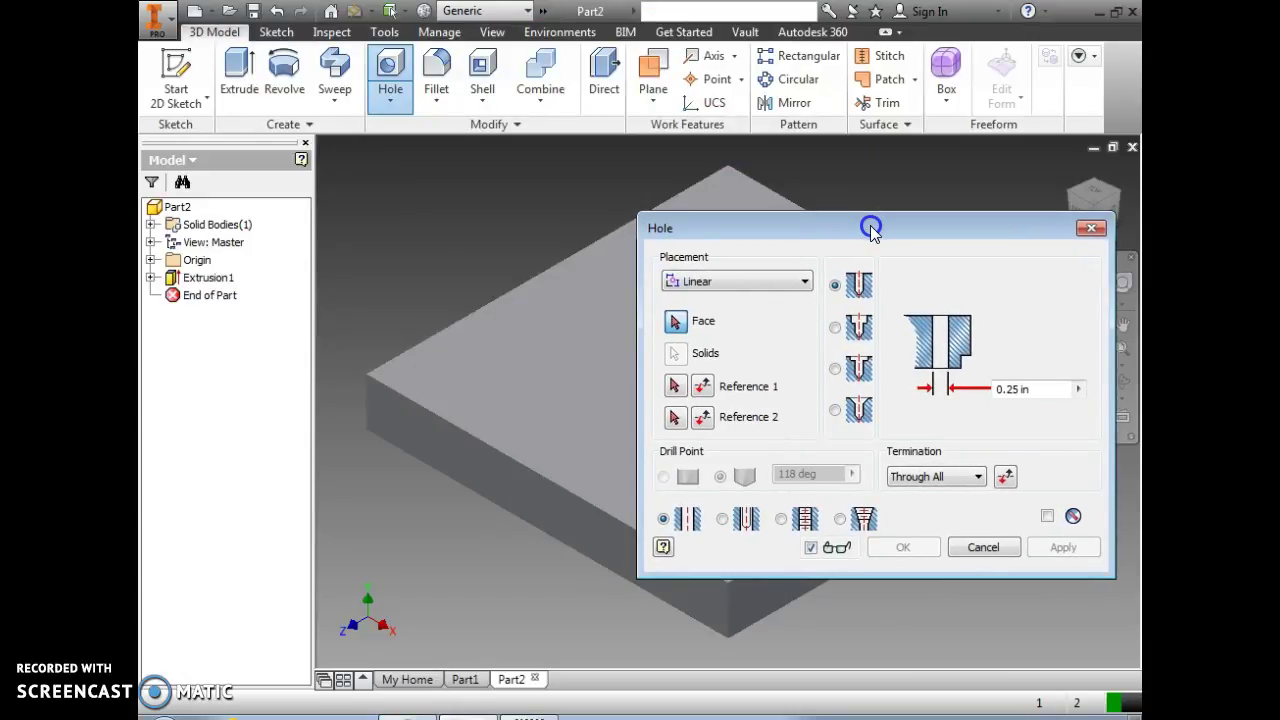
drag(871, 230, 914, 234)
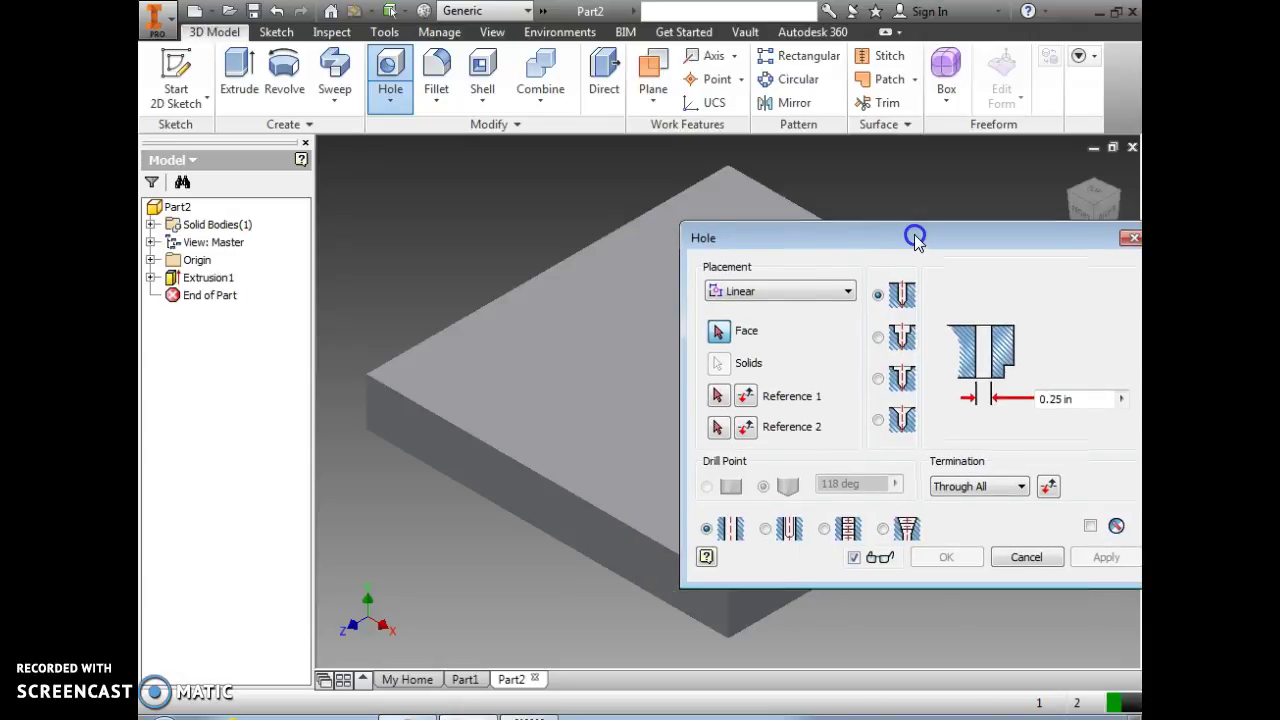
click(440, 372)
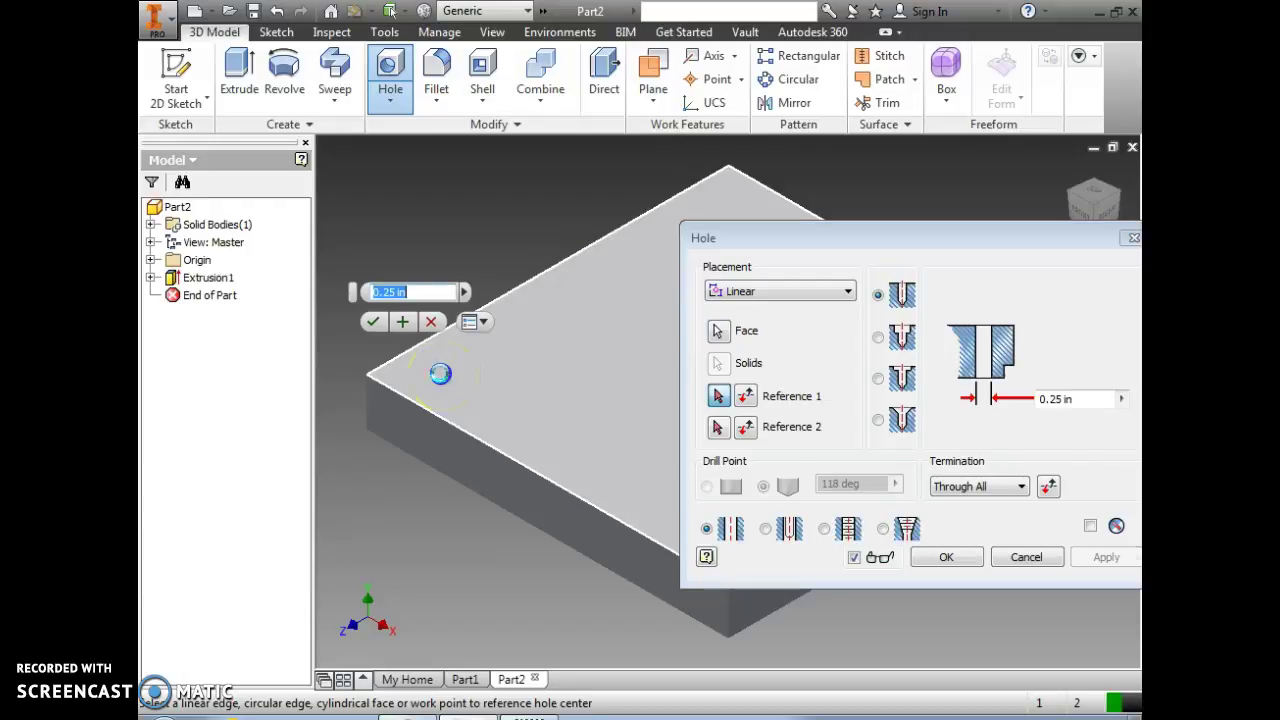
click(405, 395)
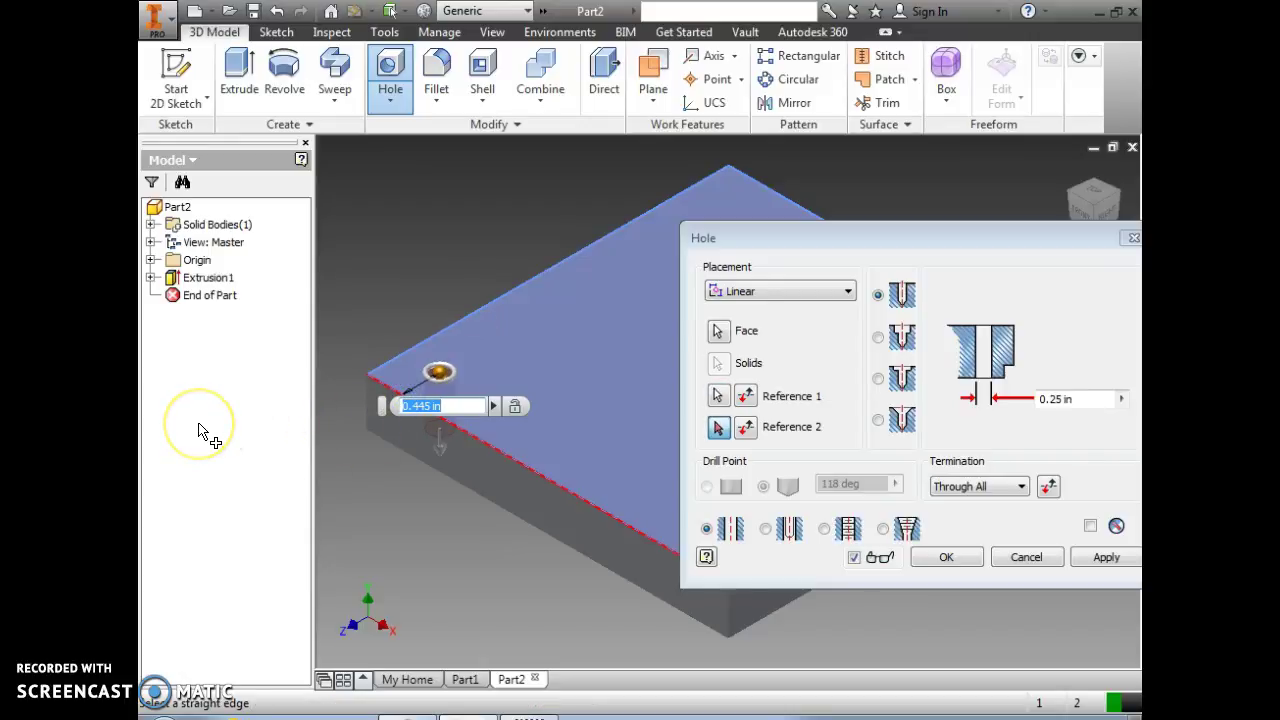
text(.375)
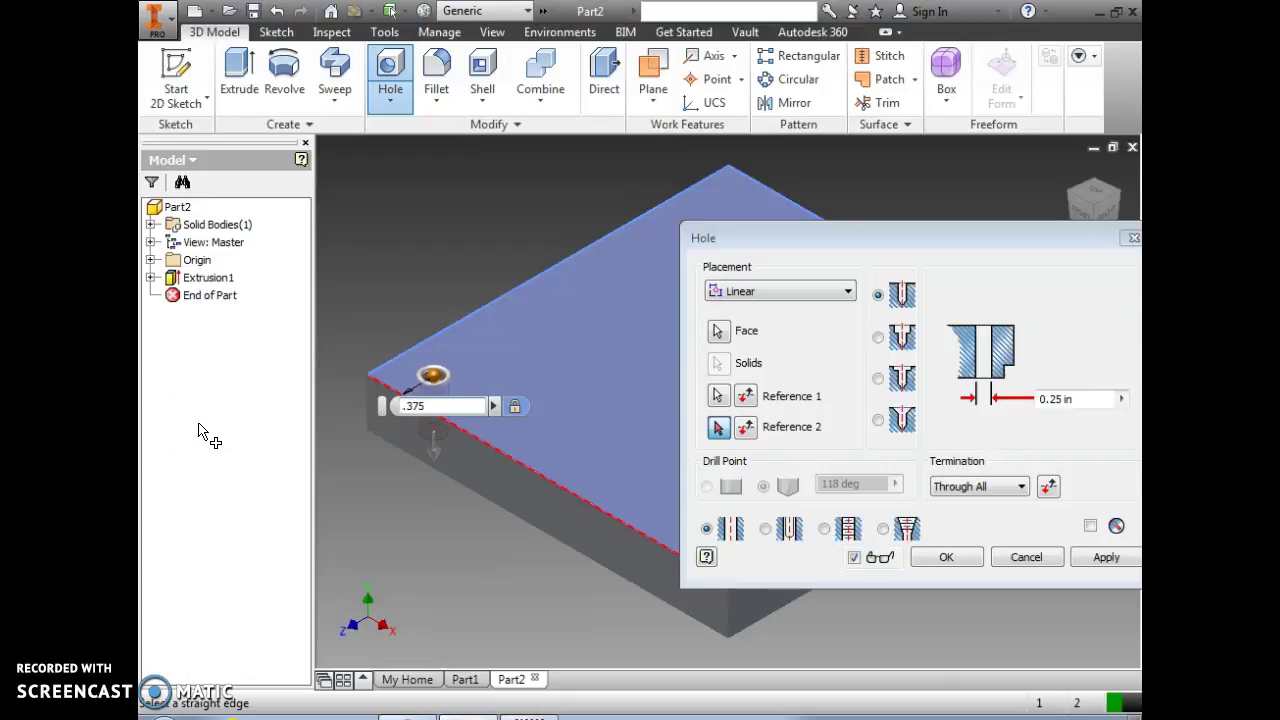
click(410, 345)
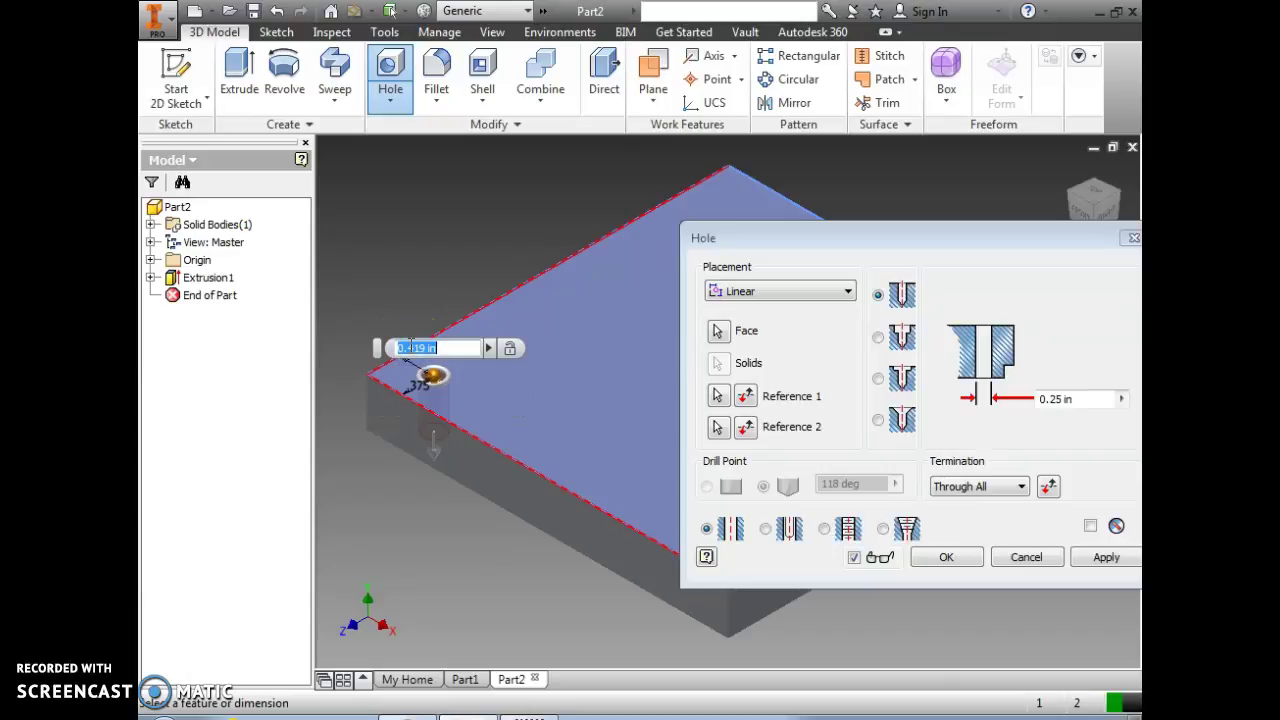
text(.375)
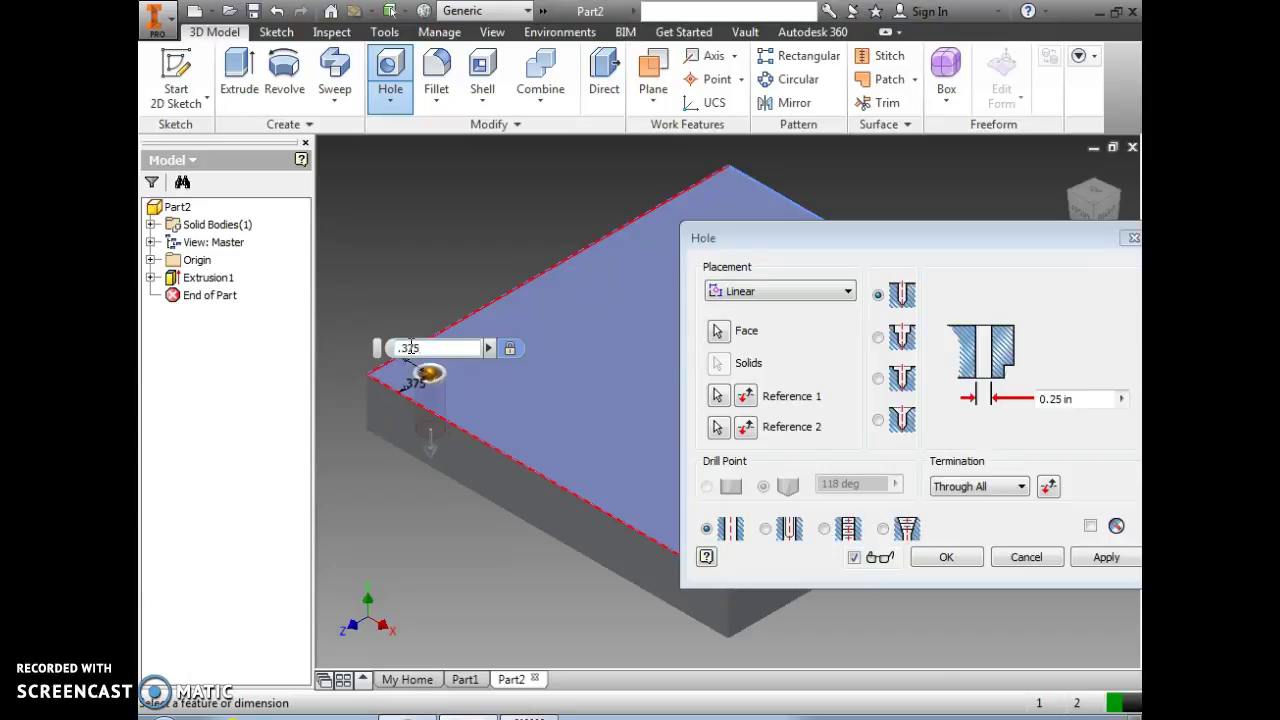
click(1107, 558)
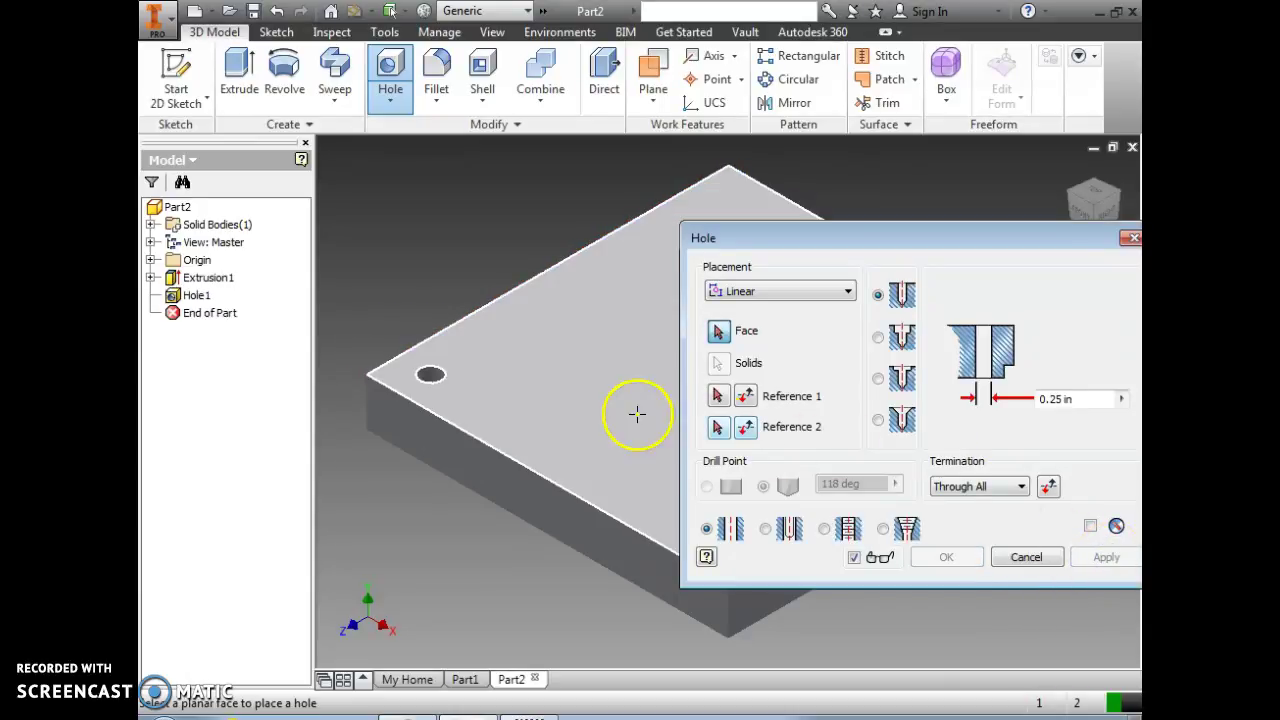
Step: Add a second 0.25 in through-all hole on the top face, 1.5 in from each of the same two edges
click(583, 375)
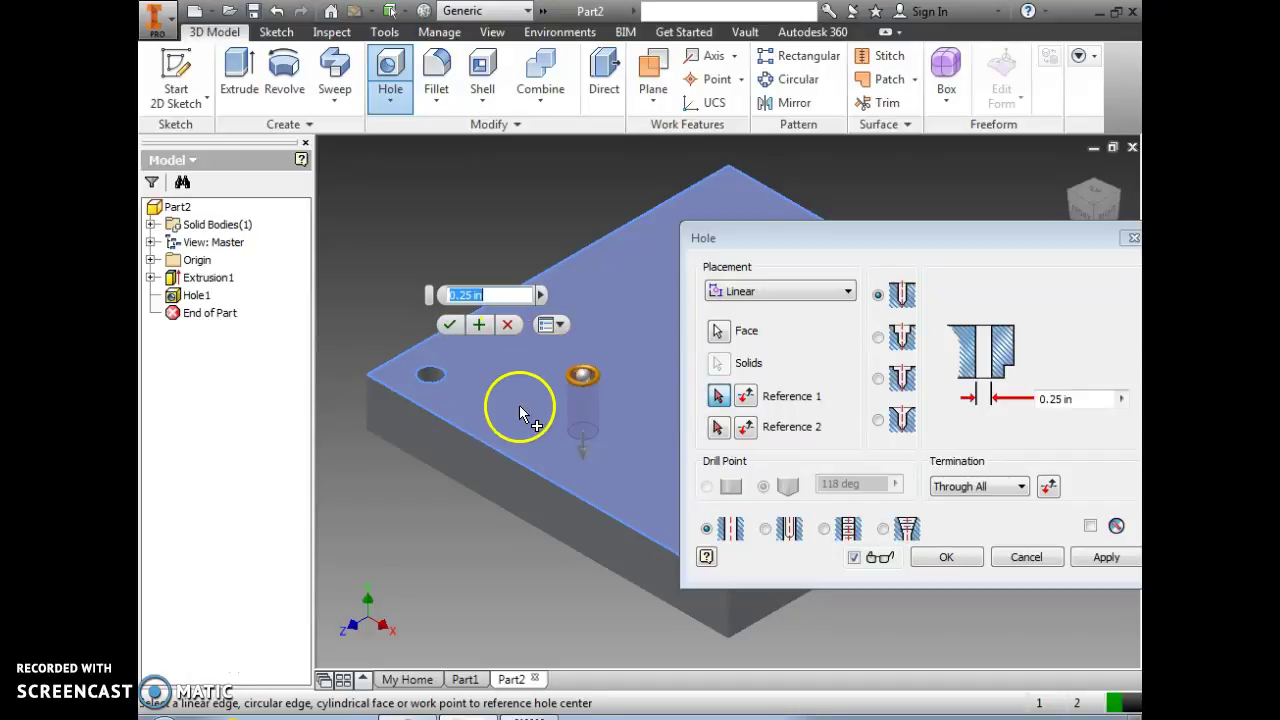
click(489, 444)
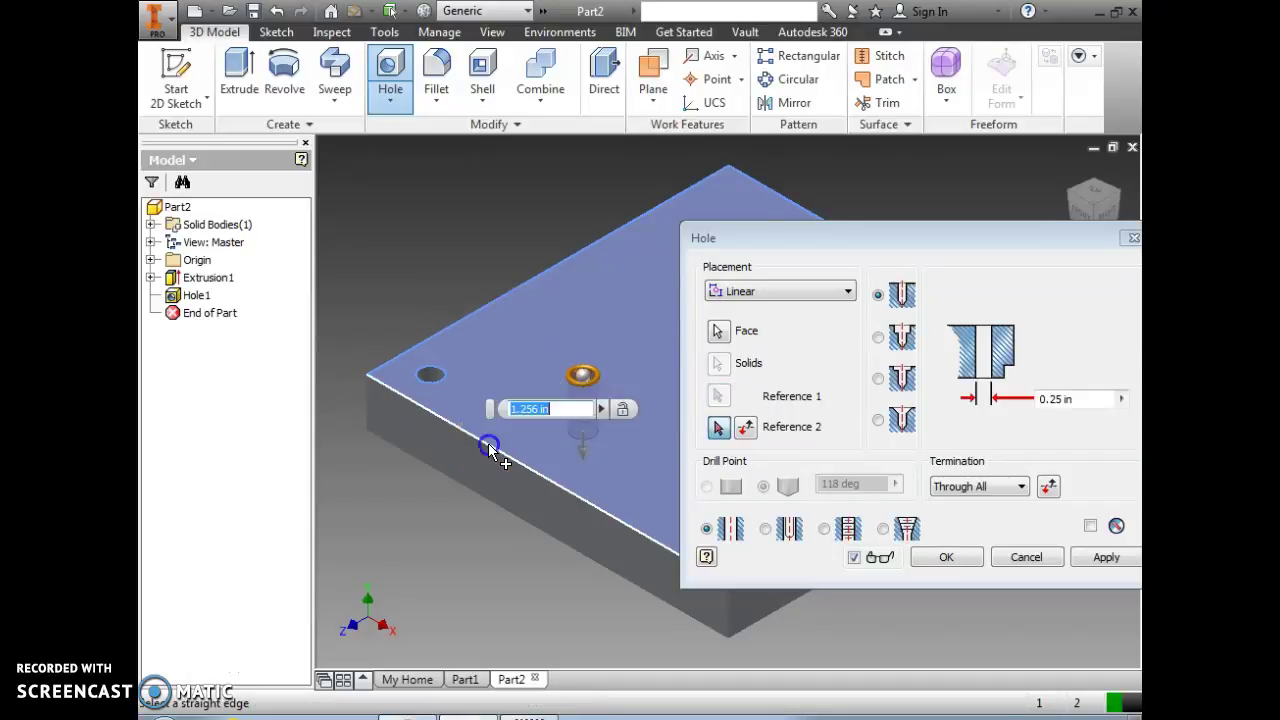
text(1.5)
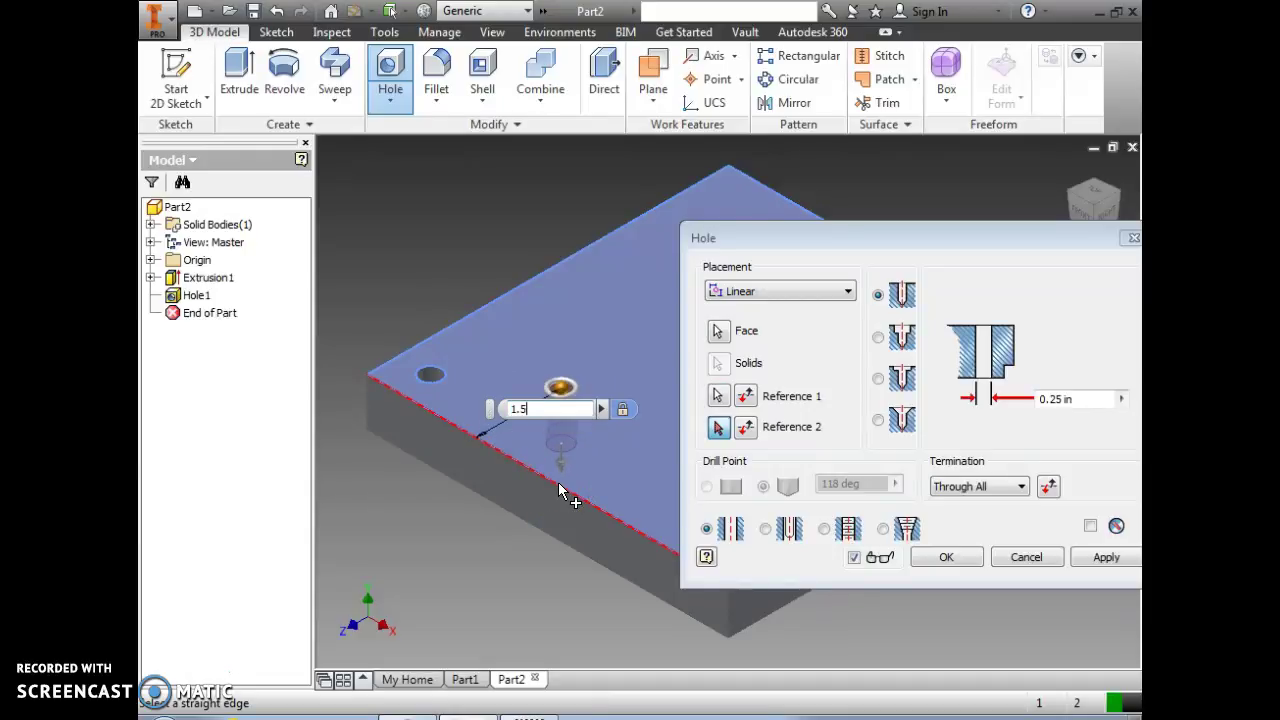
key(Return)
click(492, 294)
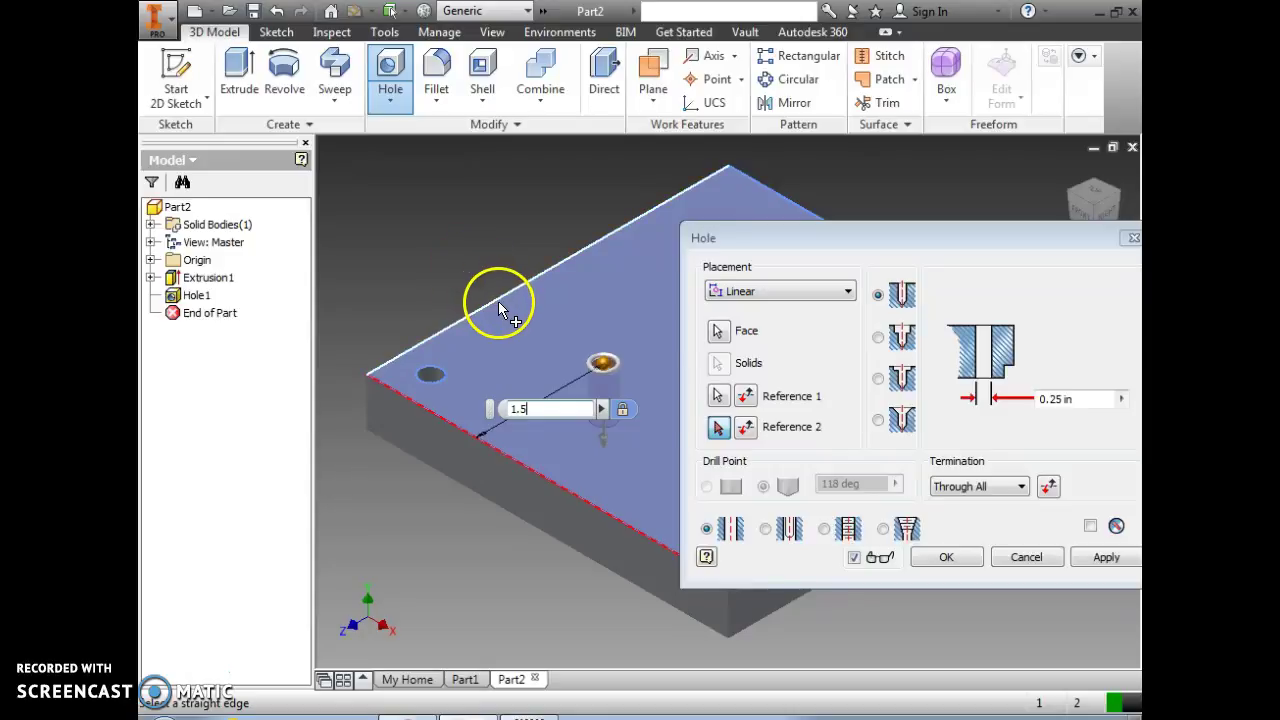
click(498, 298)
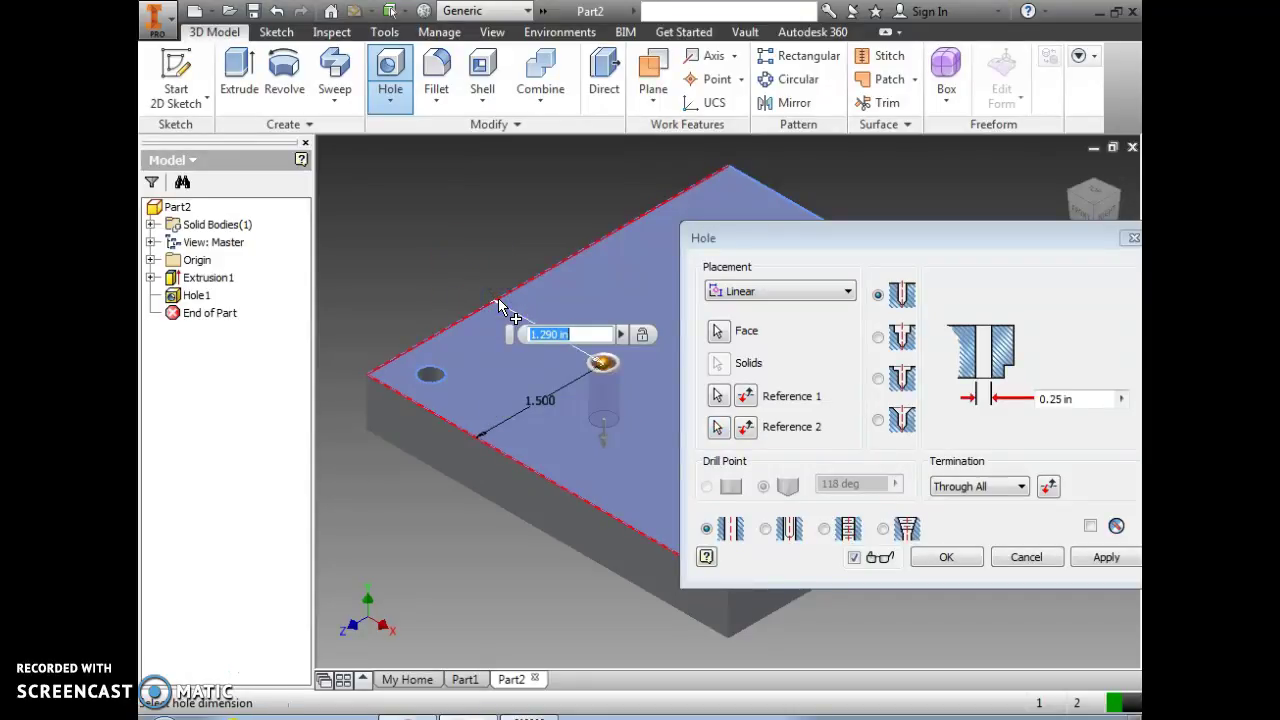
text(1.5)
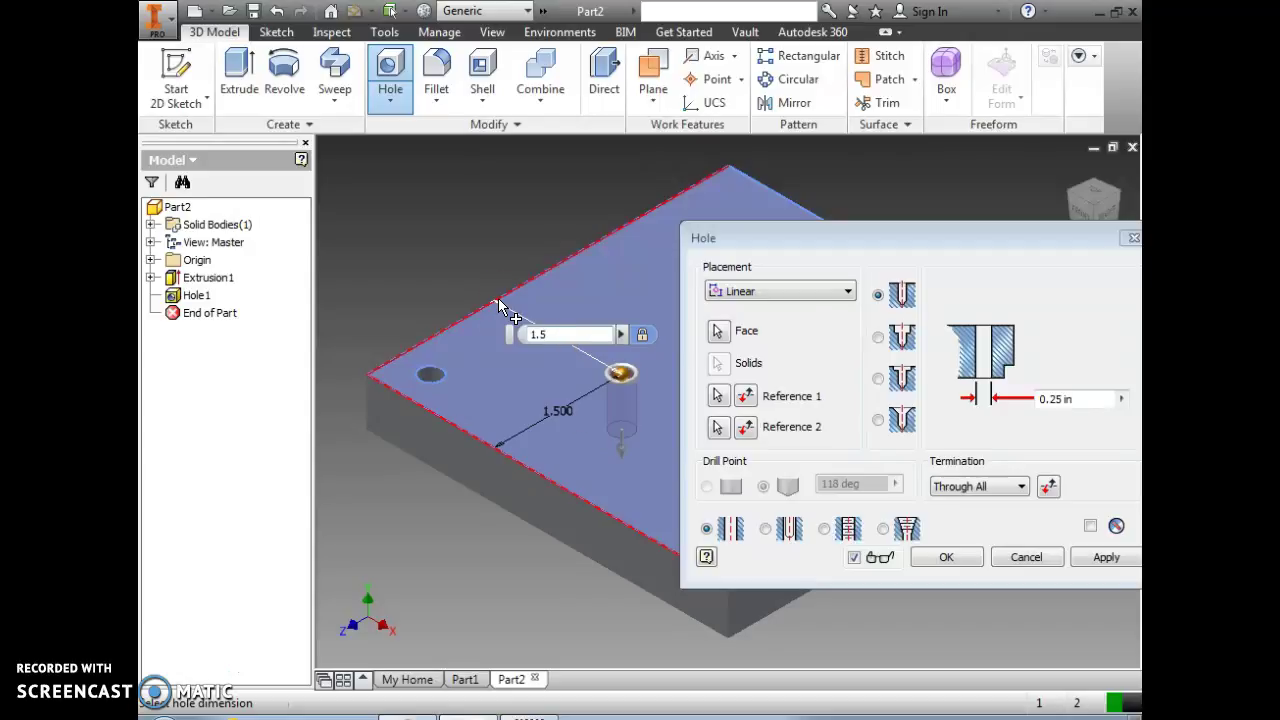
click(1086, 558)
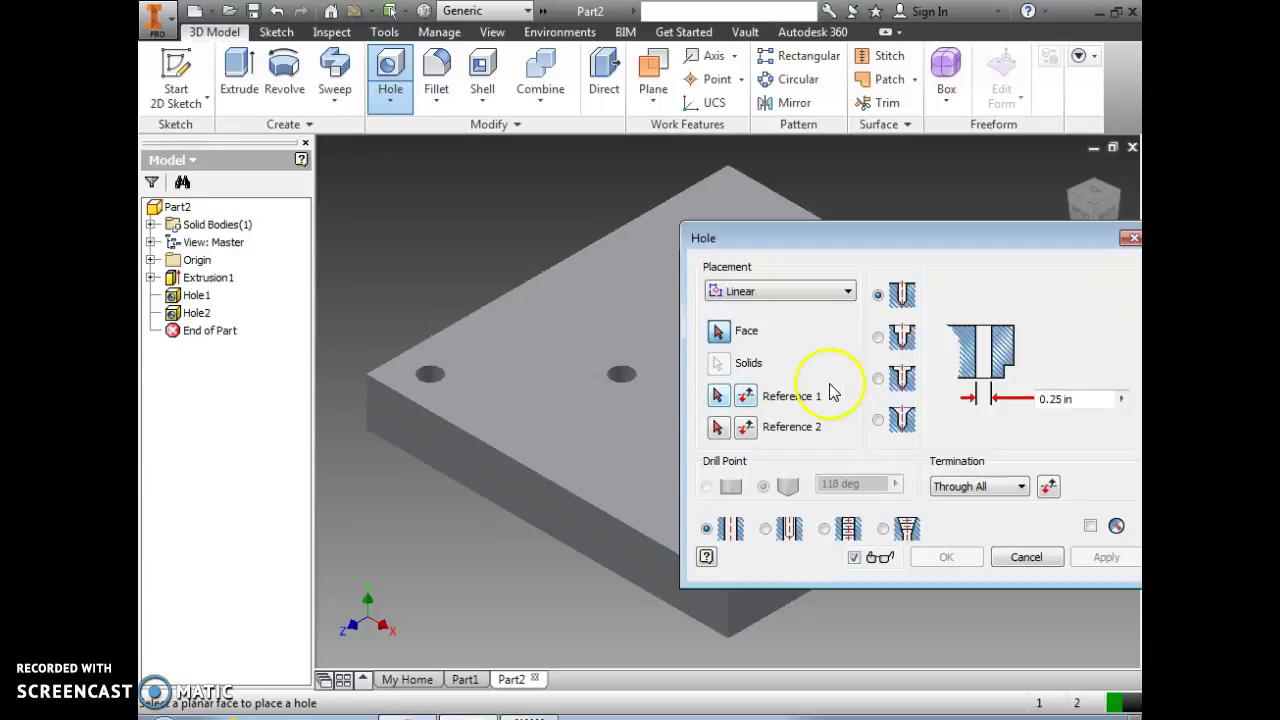
Step: Configure the next hole as a plain-seat tapped hole with ANSI Unified 1/4-20 UNC threads, through all
click(879, 338)
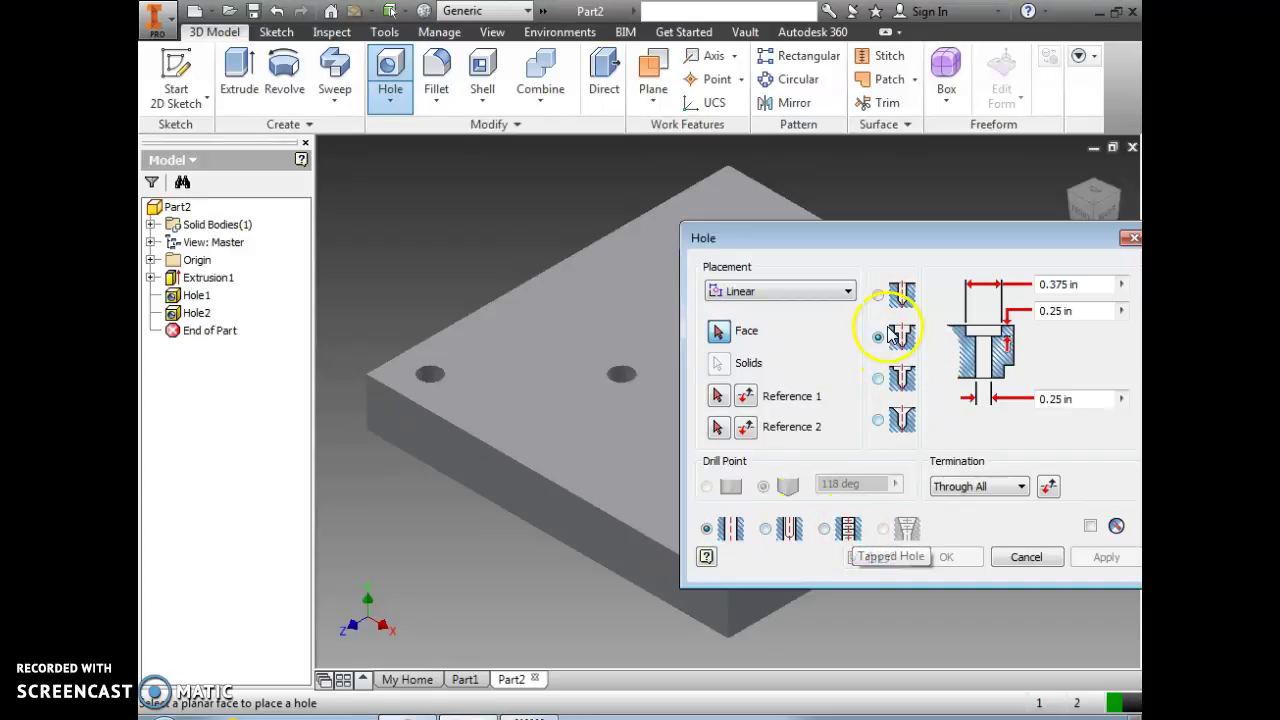
click(881, 296)
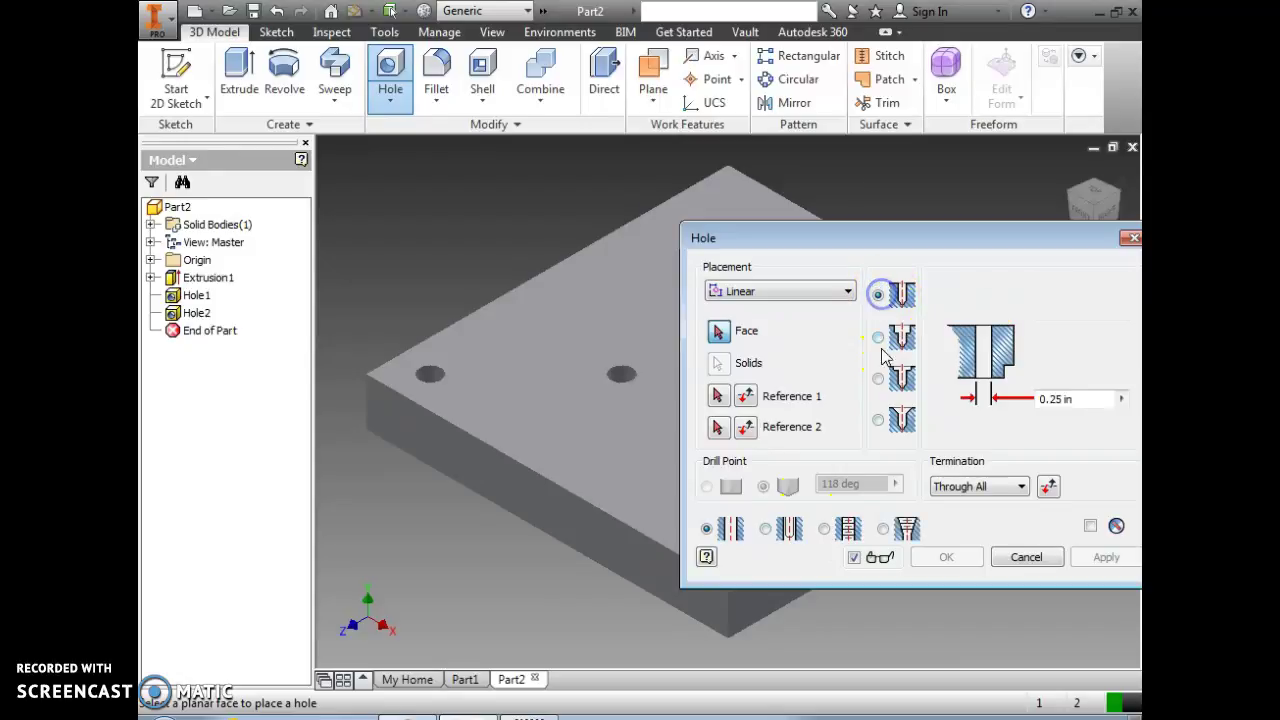
click(840, 535)
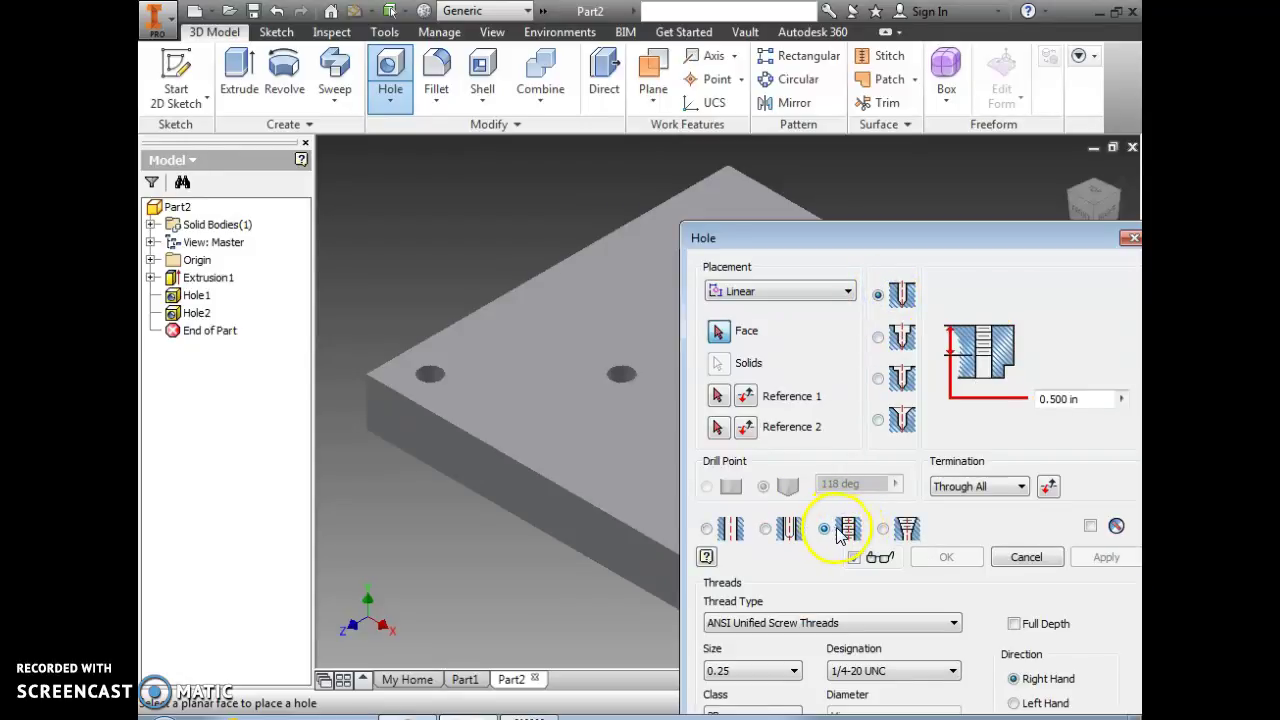
drag(864, 239, 847, 161)
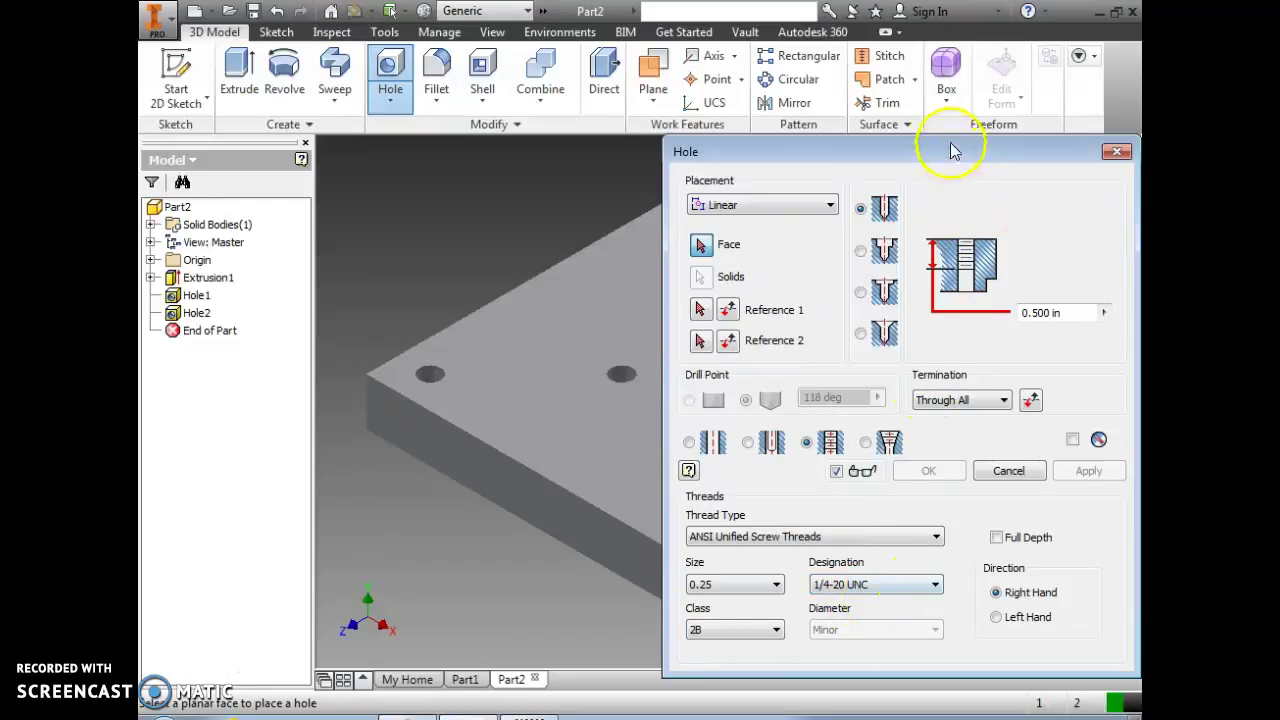
drag(952, 150, 1035, 166)
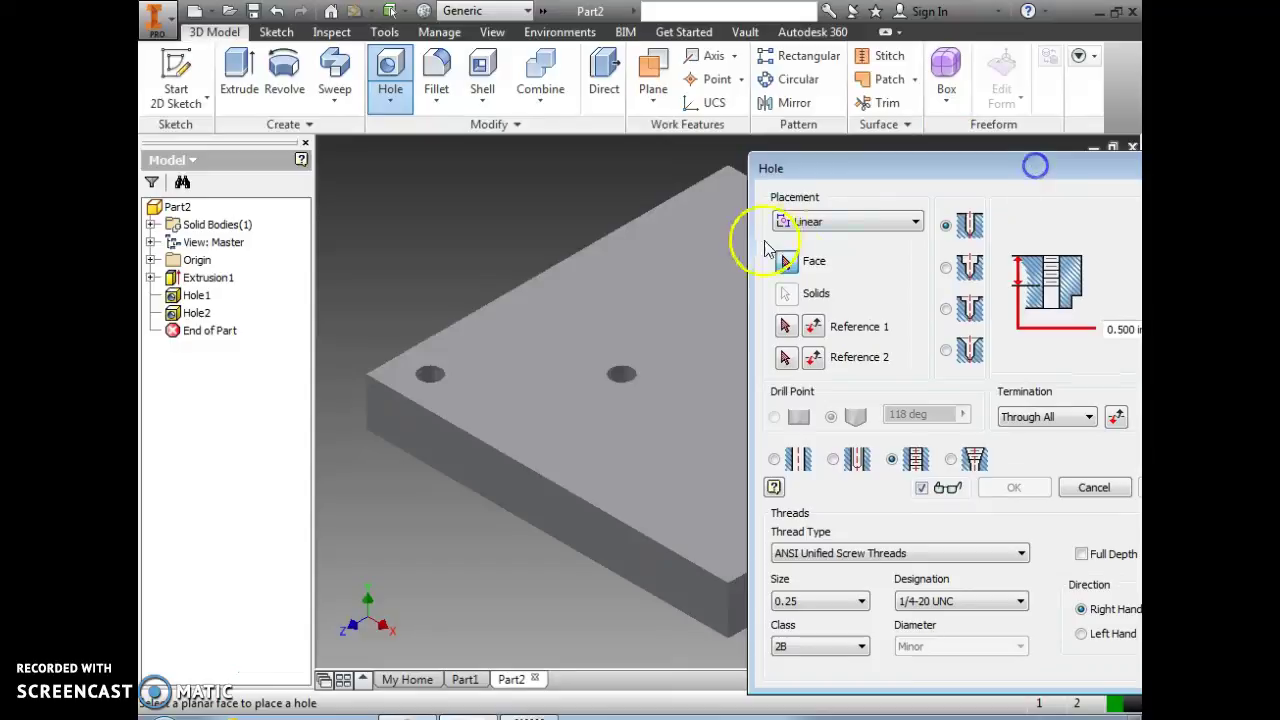
Step: Add the 1/4-20 UNC tapped hole on the top face, 0.375 in from the left edge and 1.5 in from the front edge
click(529, 320)
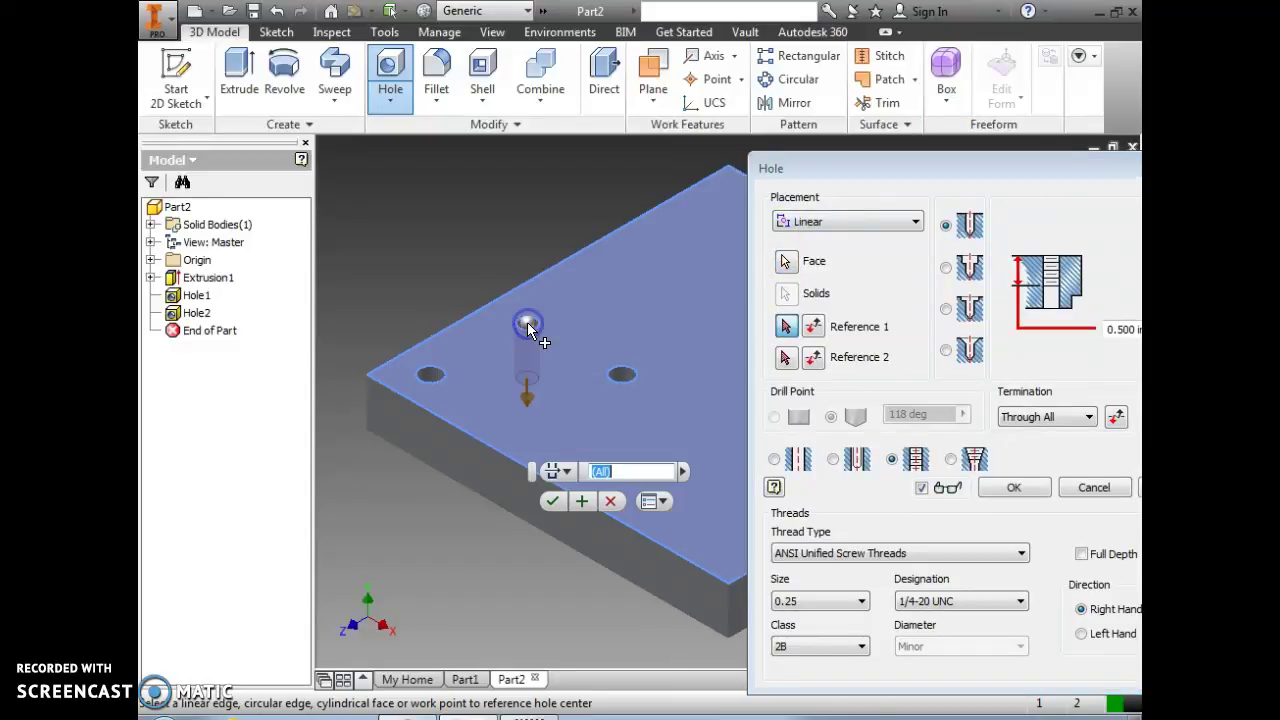
drag(527, 322, 495, 298)
text(.375)
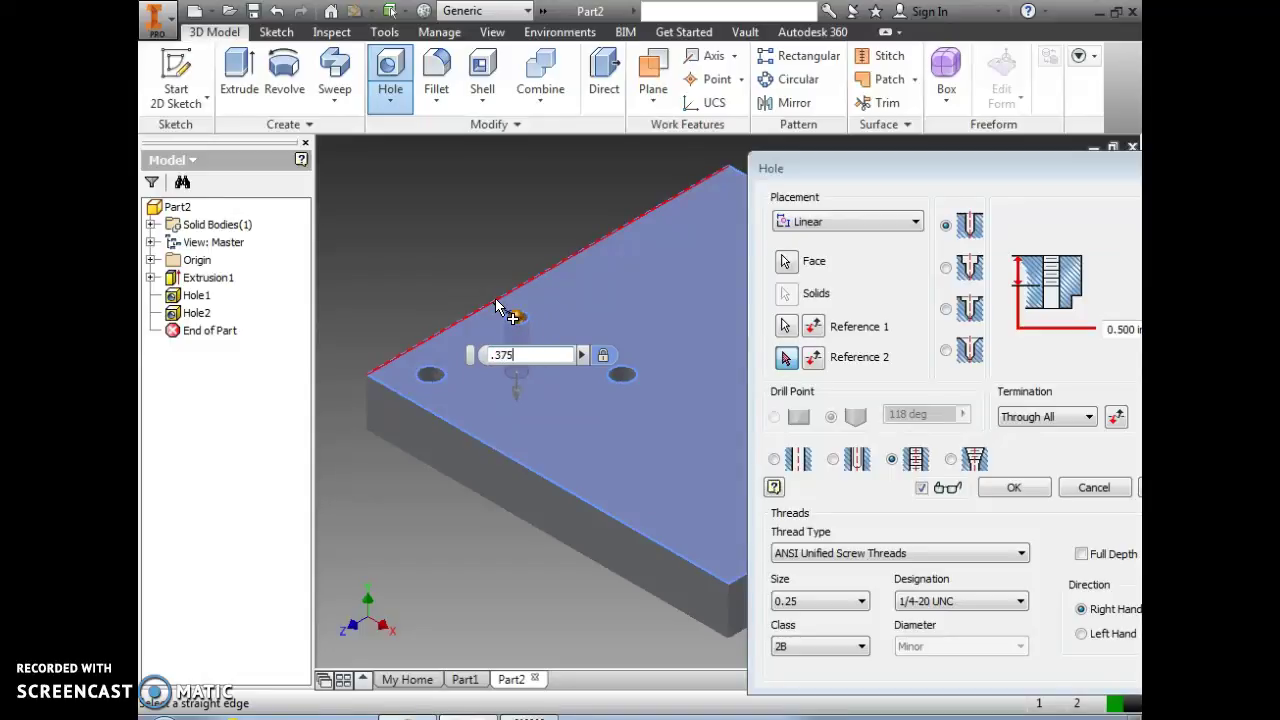
drag(495, 298, 399, 394)
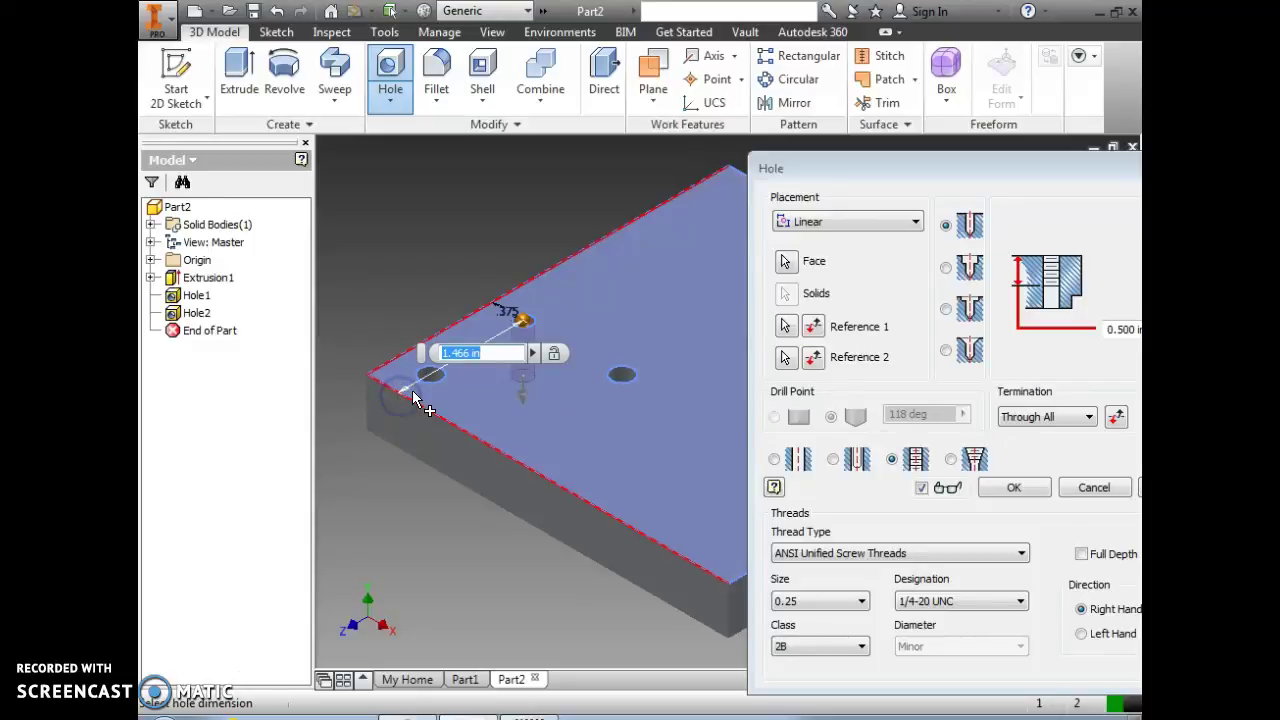
text(1.5)
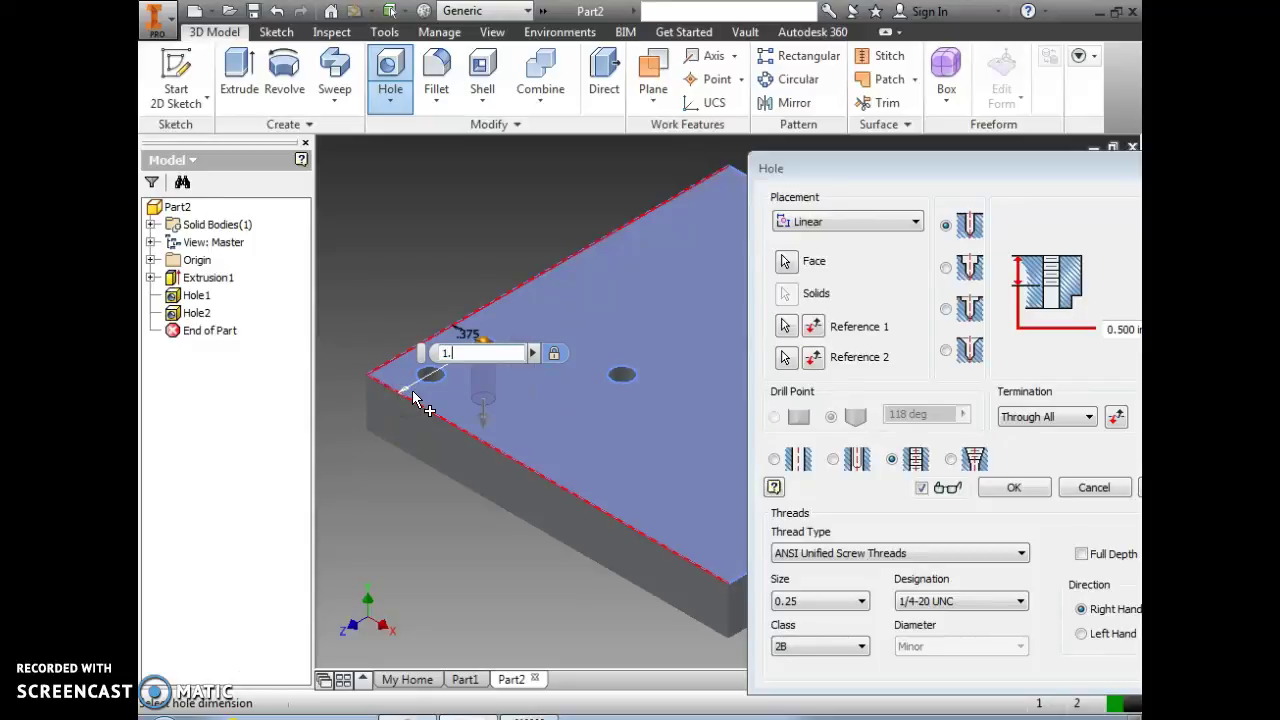
click(415, 396)
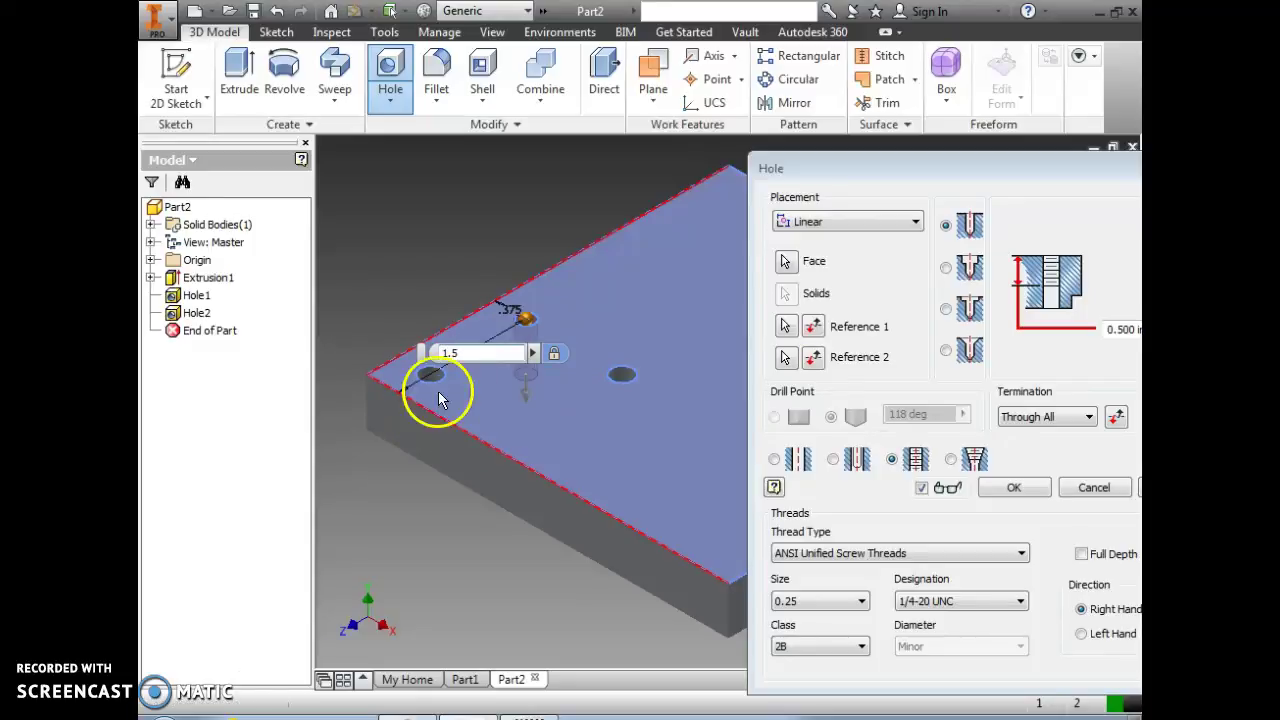
drag(945, 167, 877, 37)
click(1070, 348)
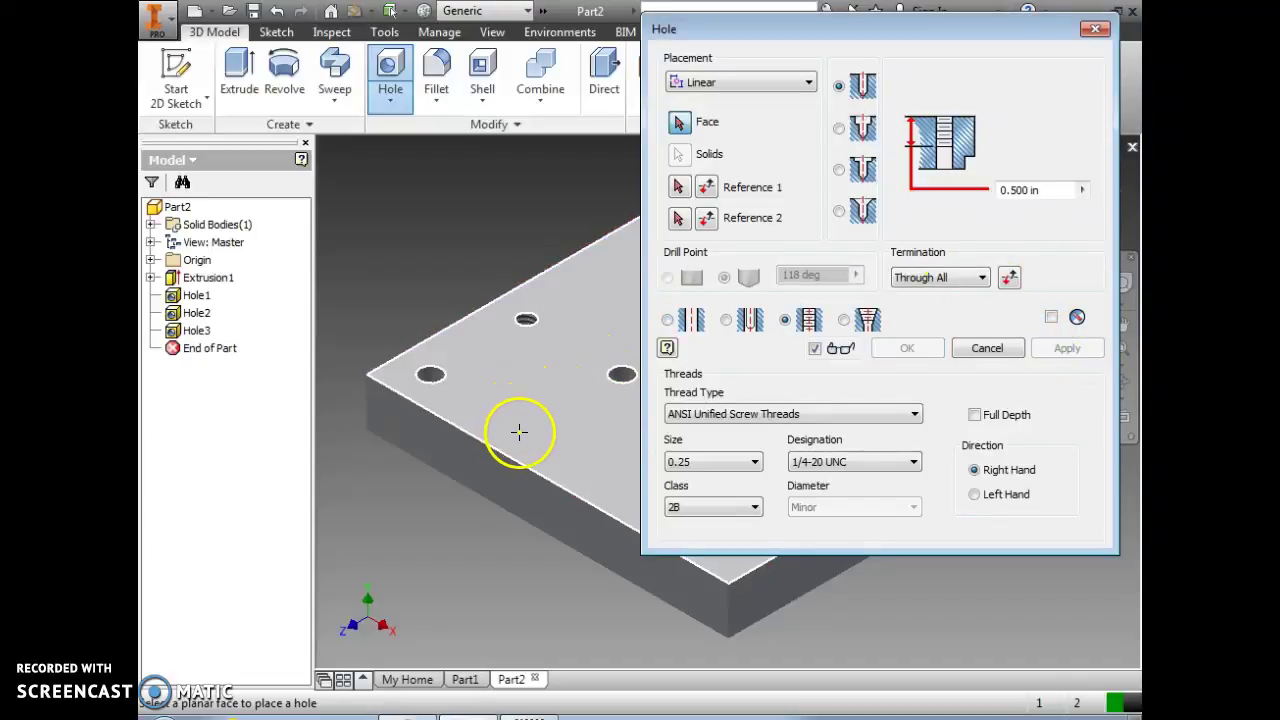
Step: Add a second 1/4-20 UNC tapped hole on the top face, 0.375 in from the front edge and 1.5 in from the left edge
click(528, 428)
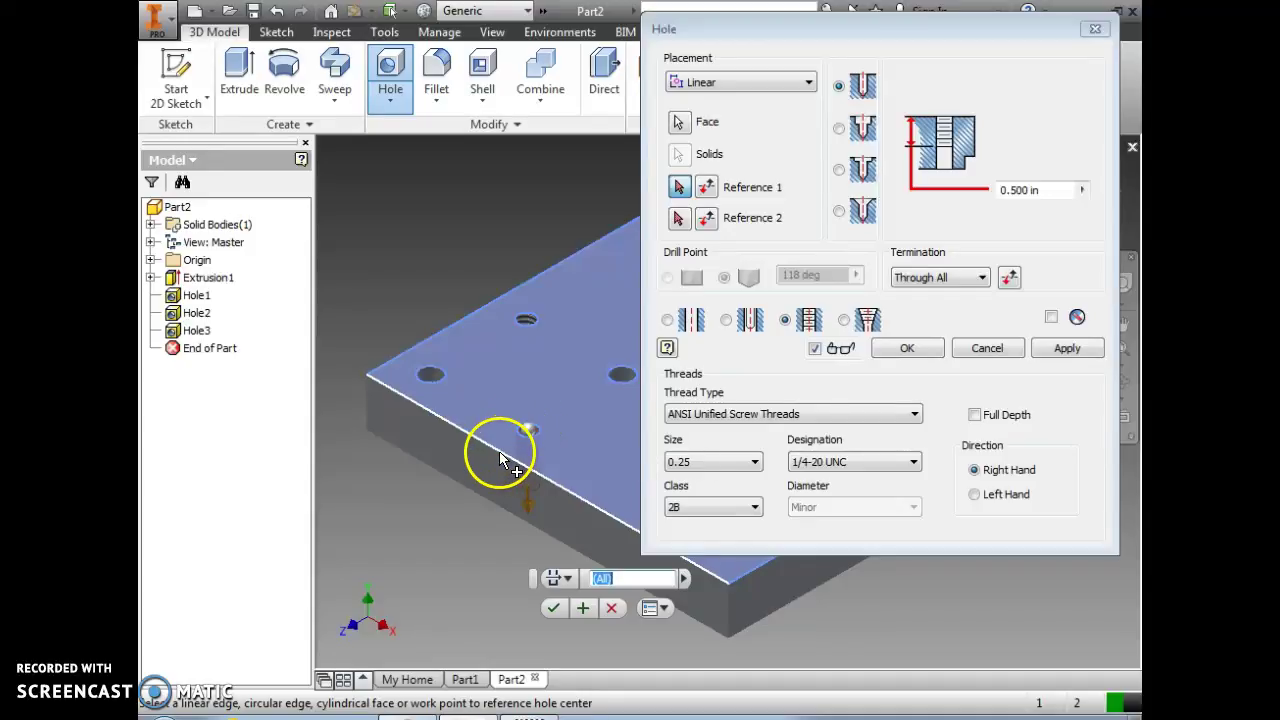
click(503, 460)
text(.375)
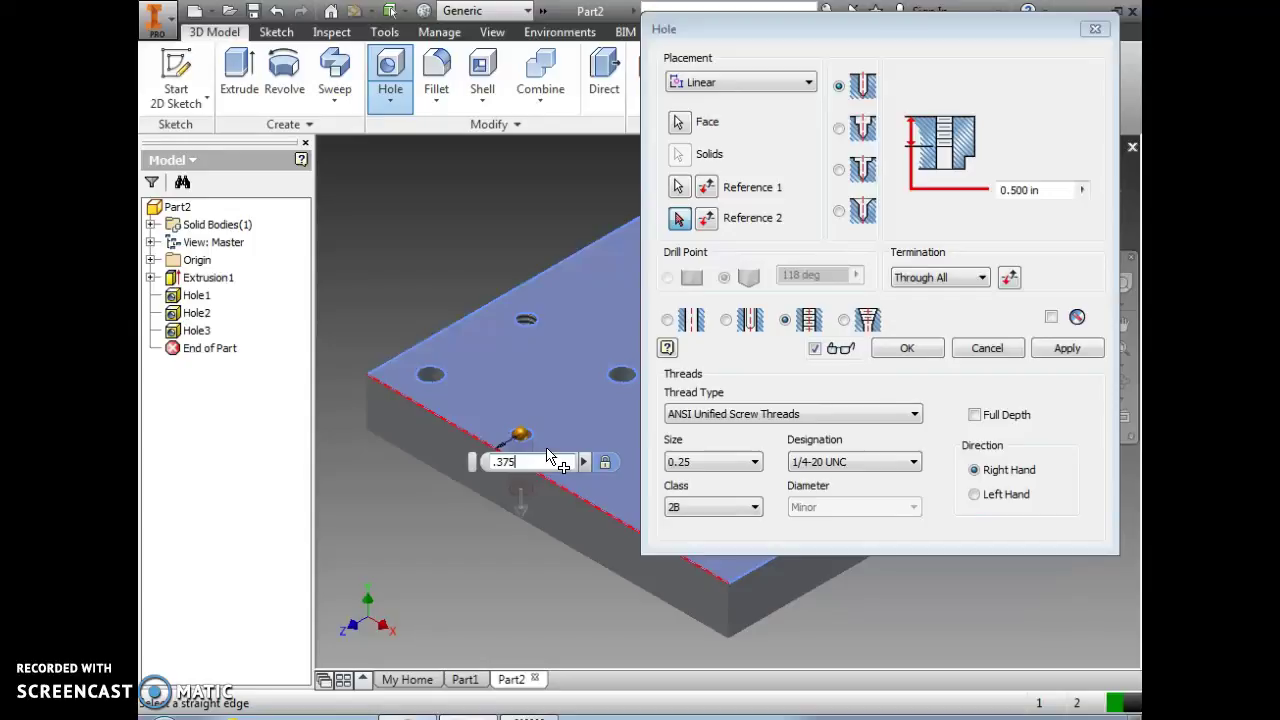
click(395, 362)
text(1.)
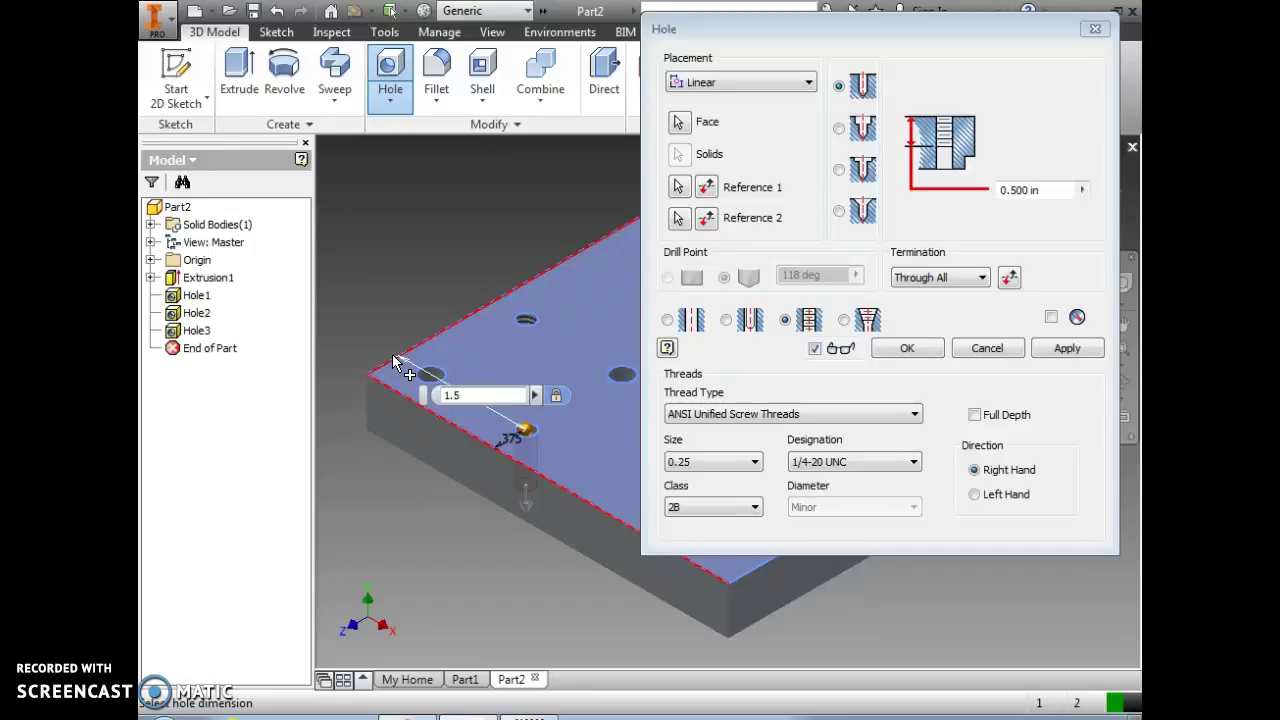
text(5)
click(1066, 349)
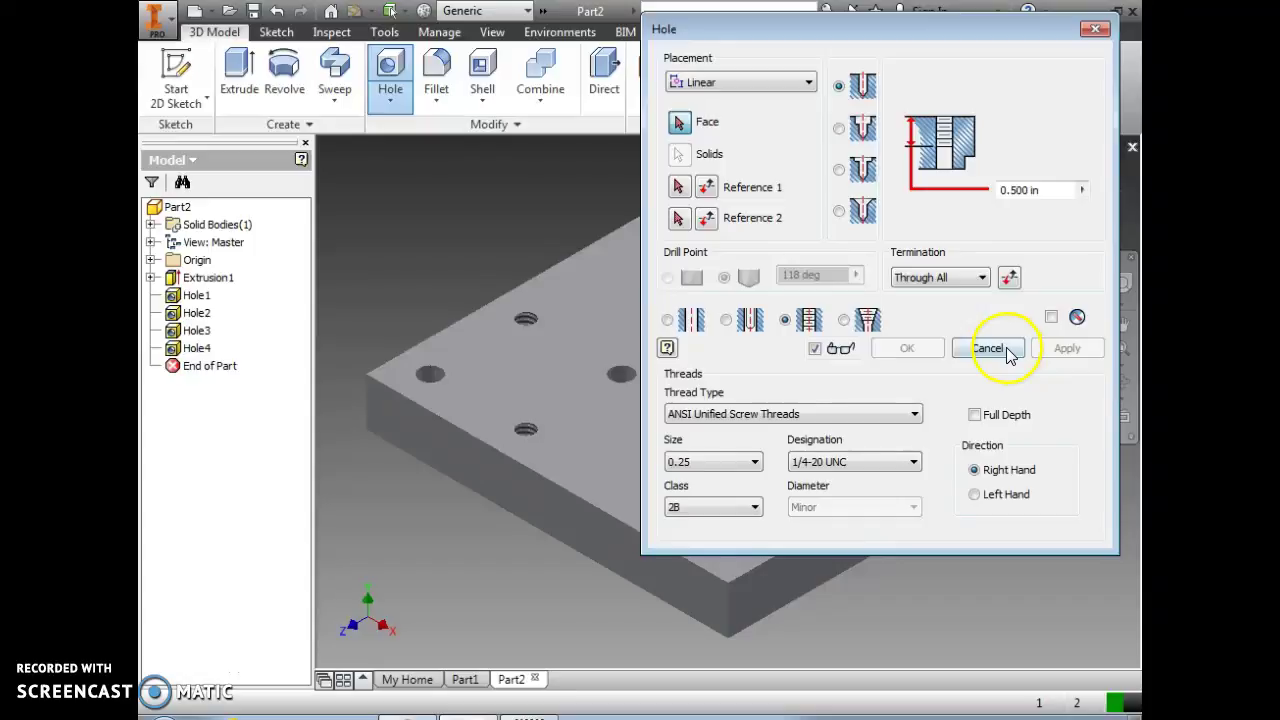
click(1008, 349)
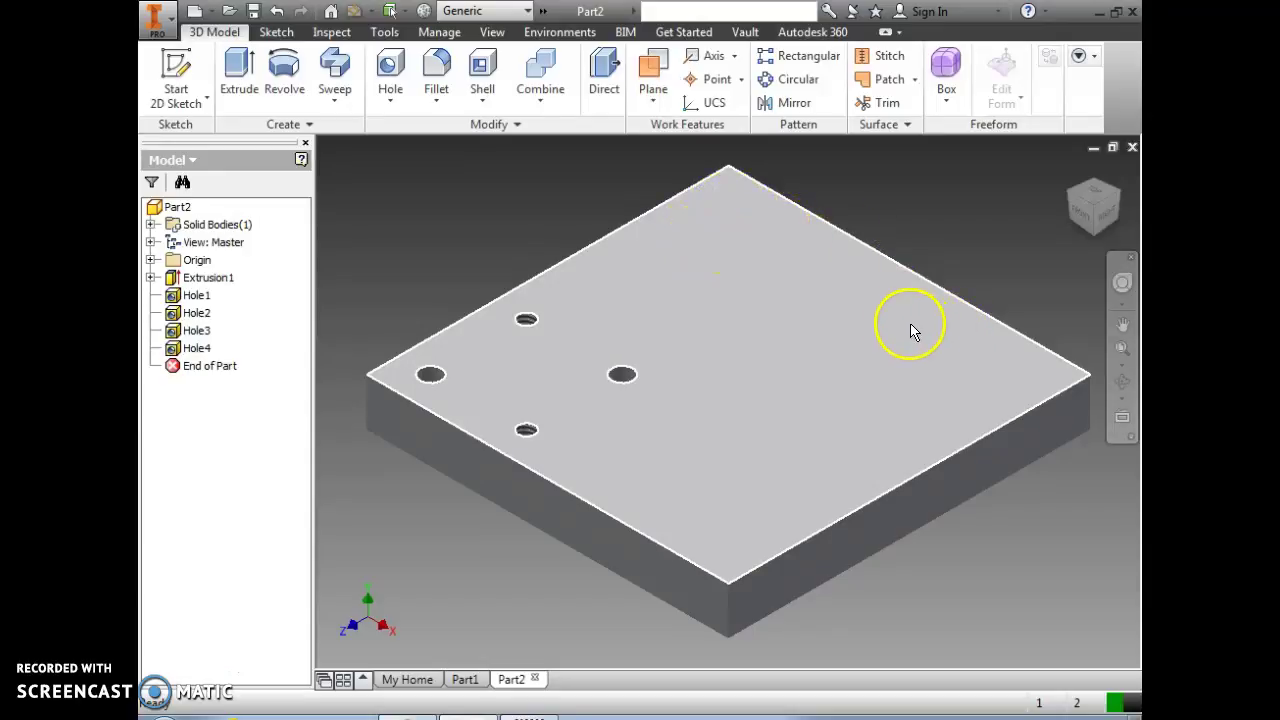
Step: Create a midplane between the plate's front and back faces, and return to the home view
click(653, 97)
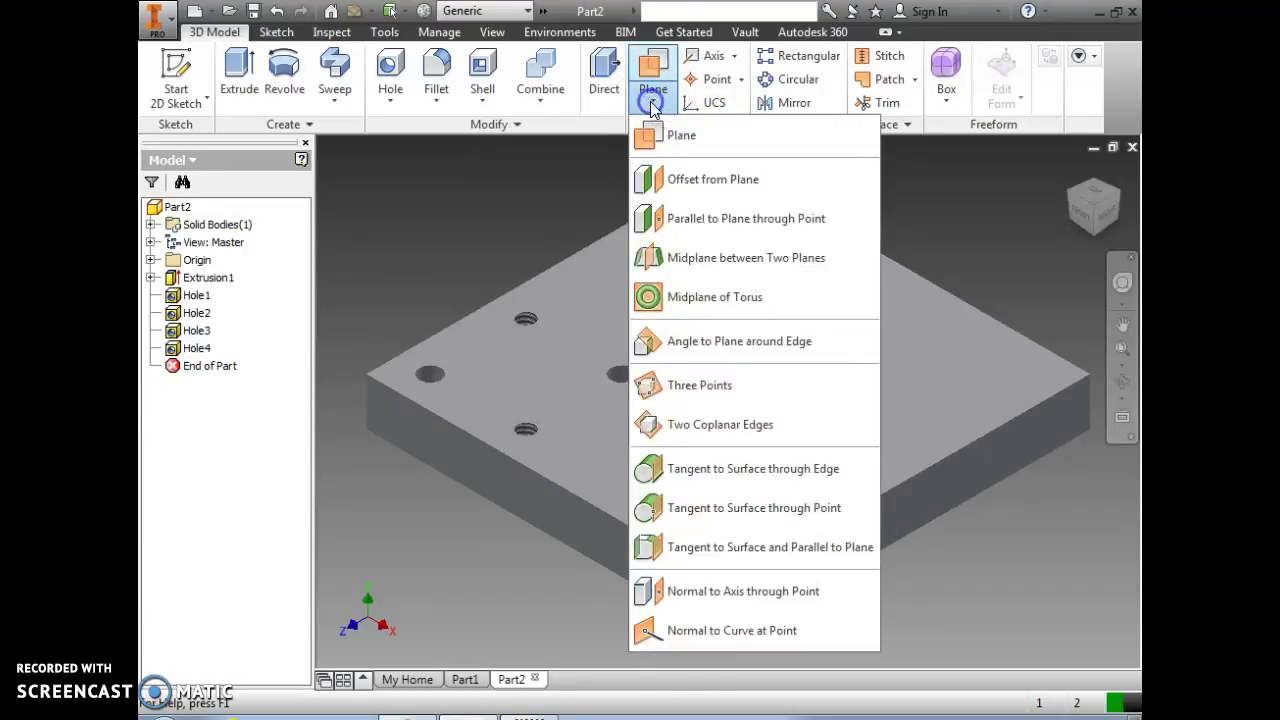
click(679, 263)
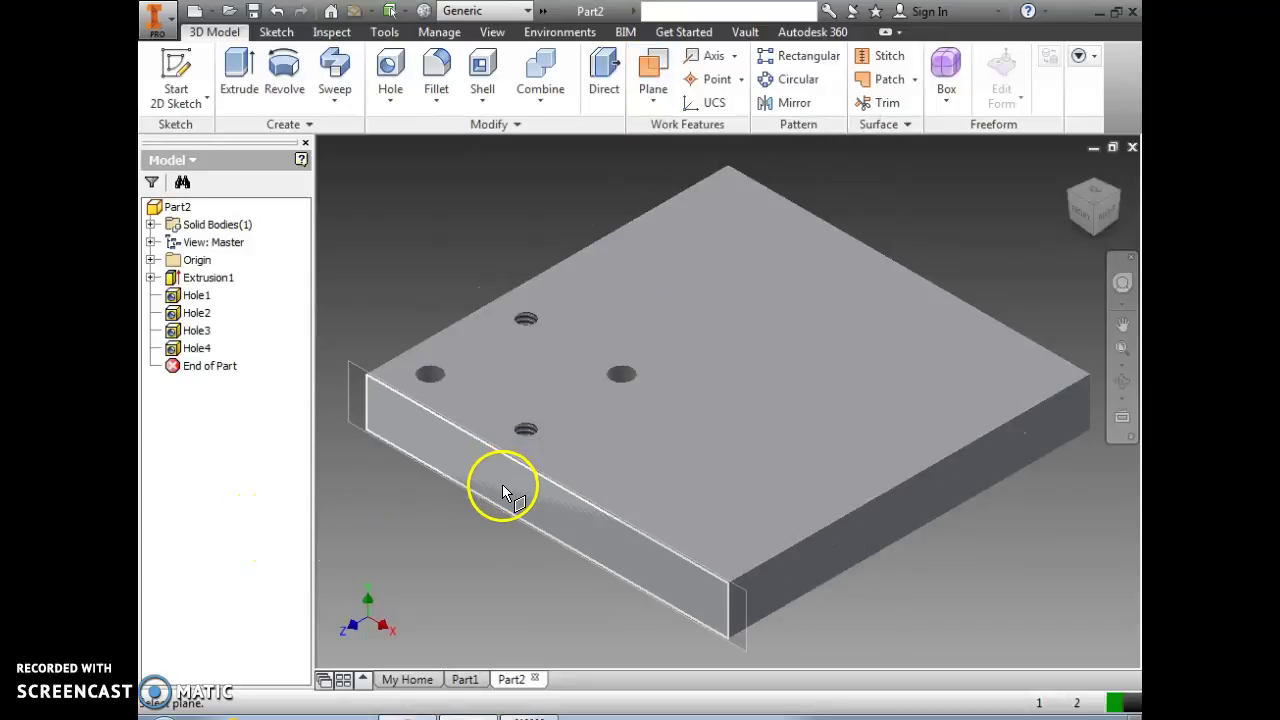
click(503, 490)
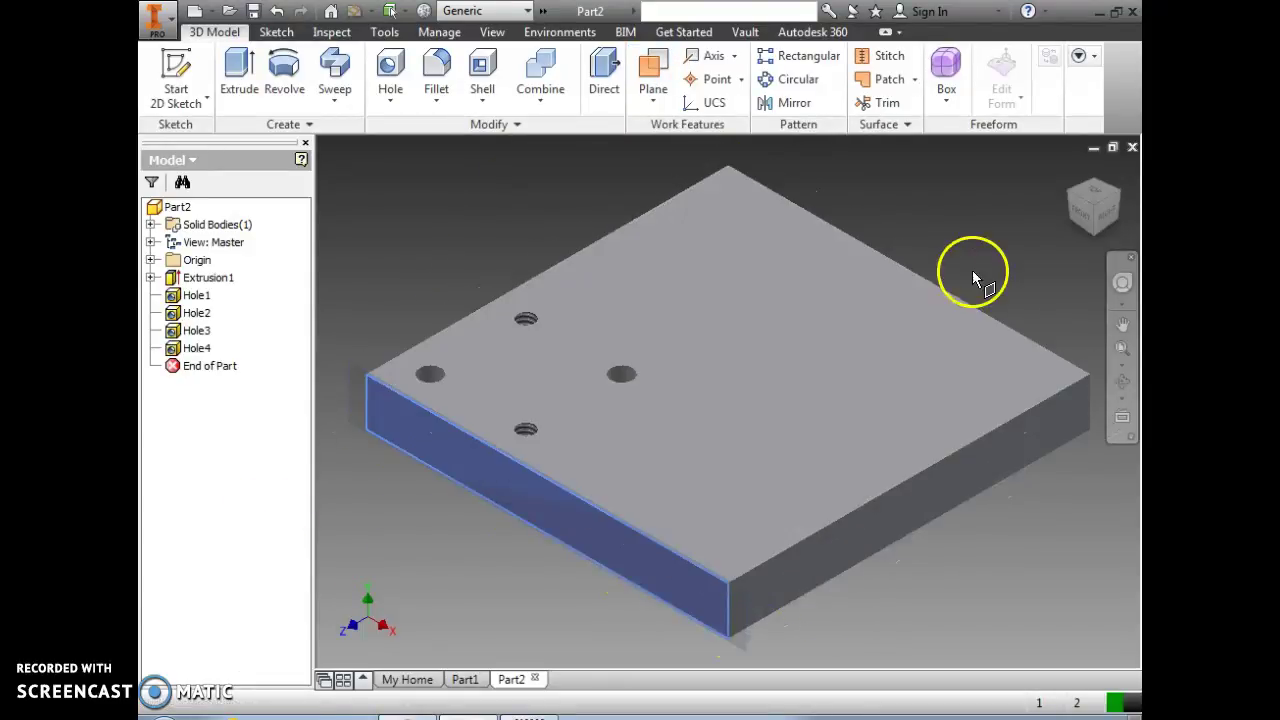
click(1118, 213)
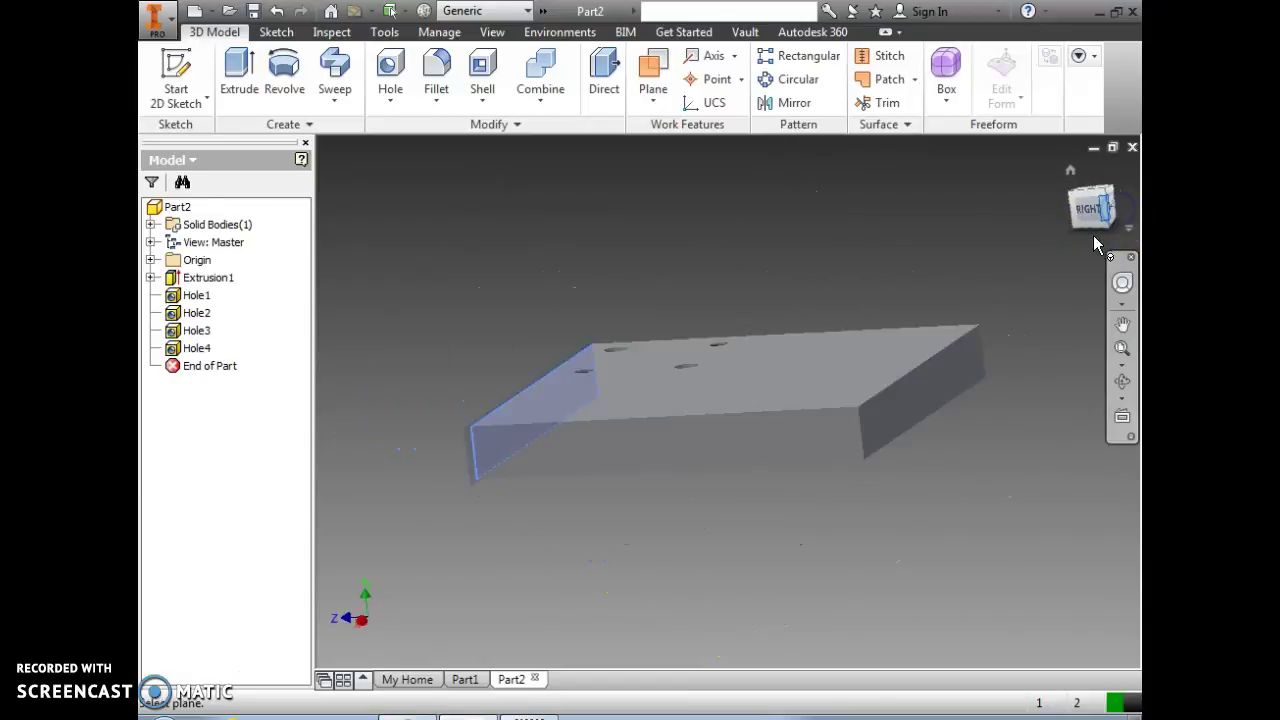
click(927, 406)
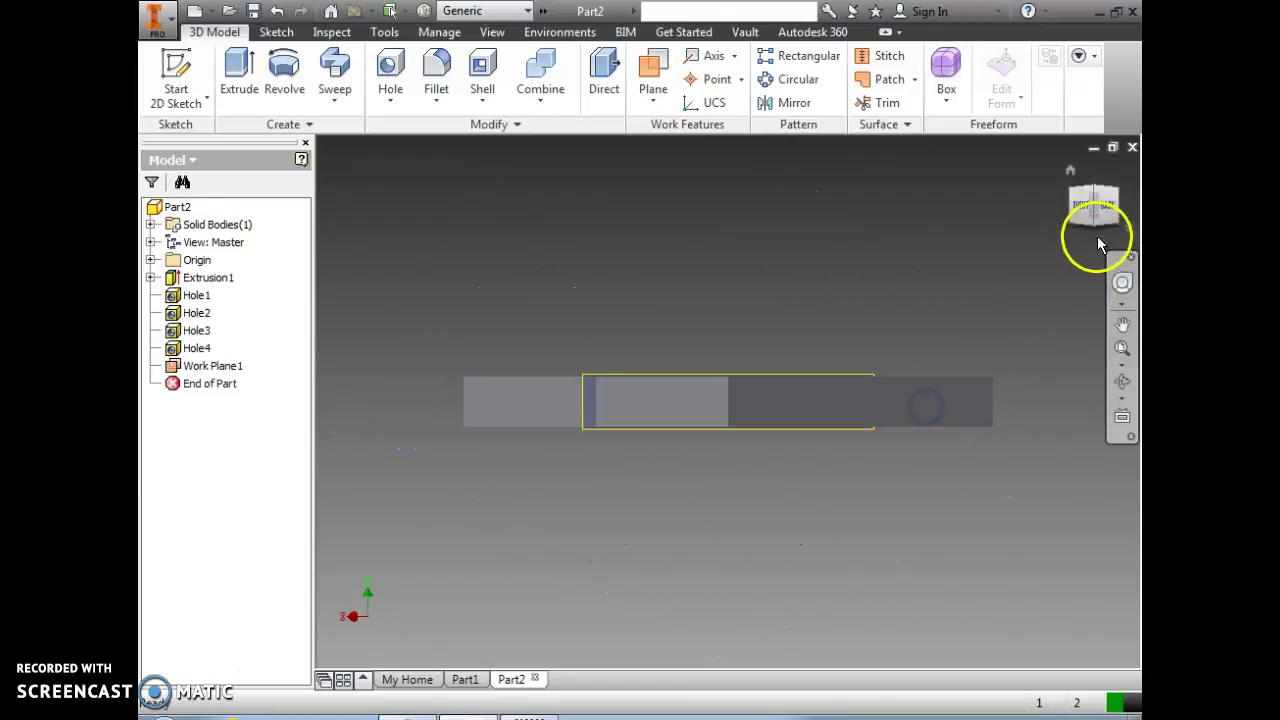
click(1069, 172)
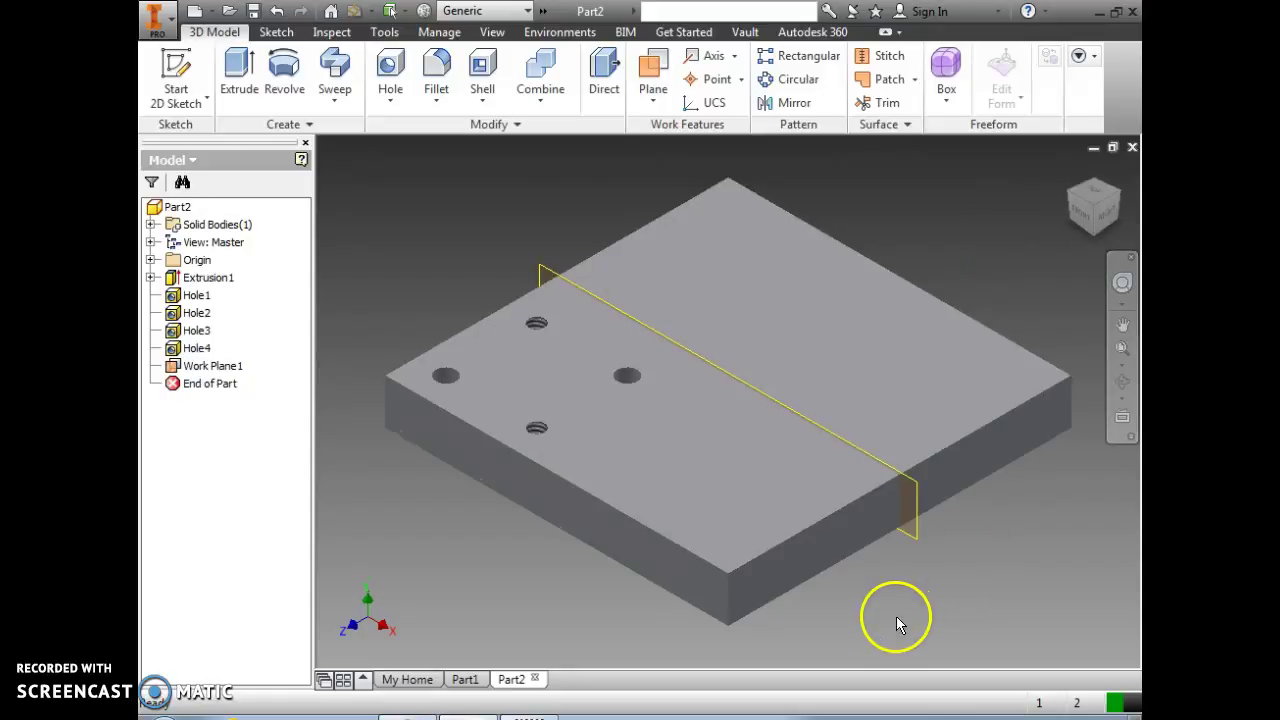
Step: Create a second midplane between the plate's right and left faces, and restore the home view
click(841, 543)
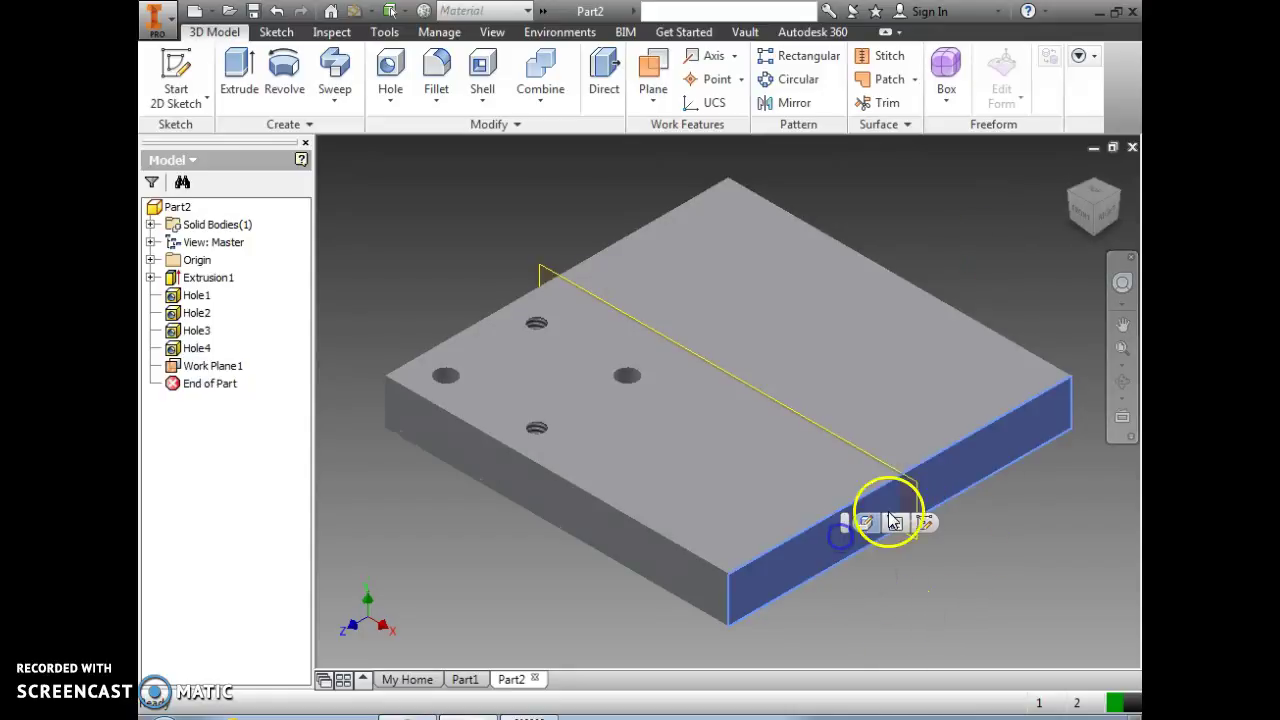
click(662, 108)
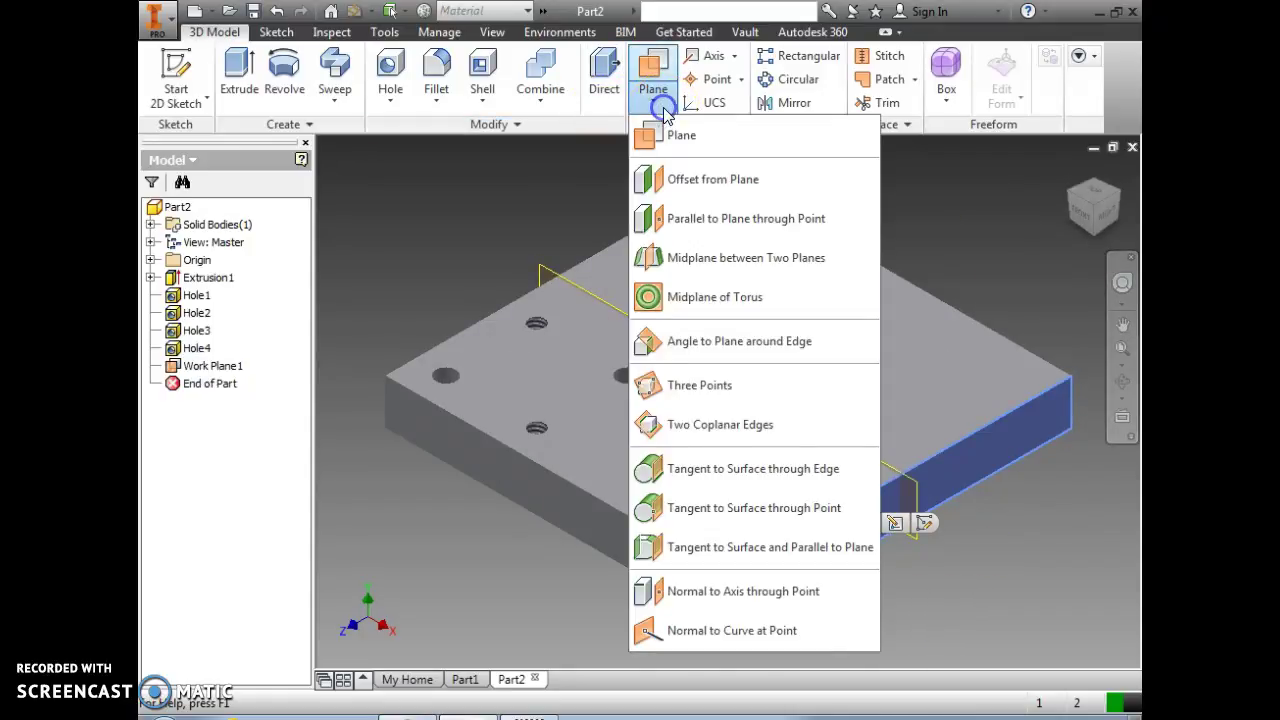
click(678, 264)
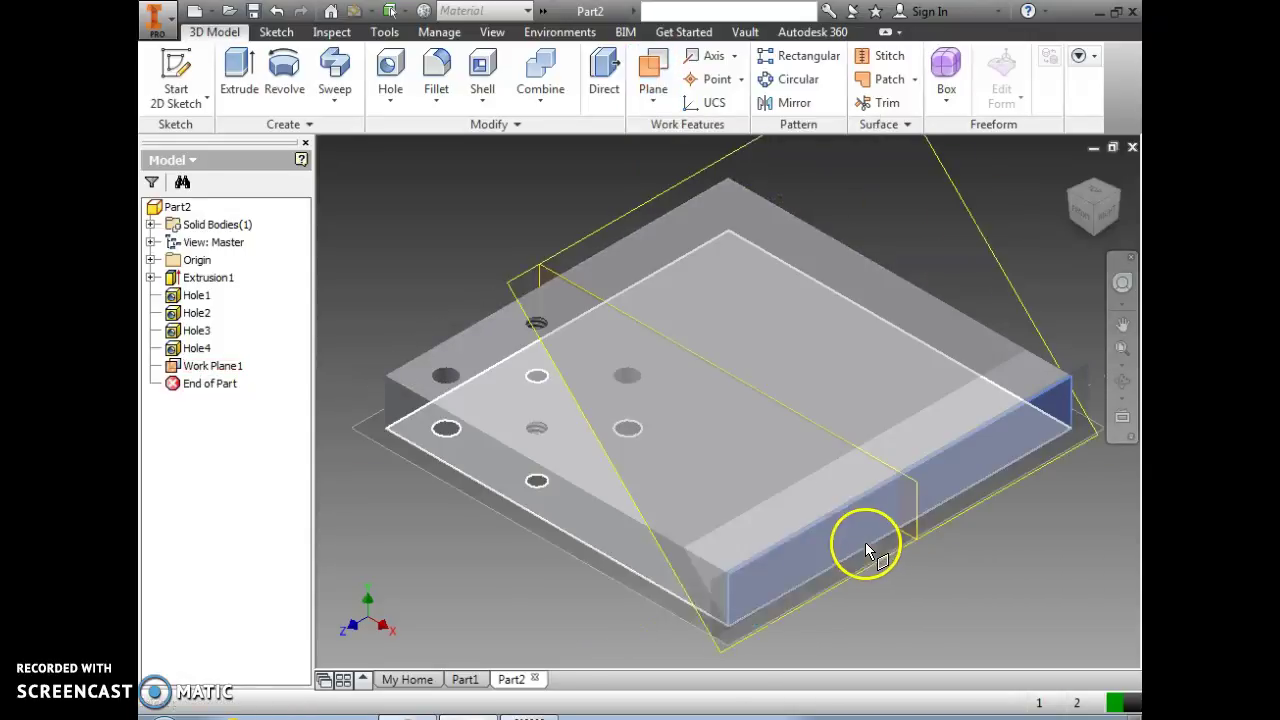
key(Escape)
click(1066, 213)
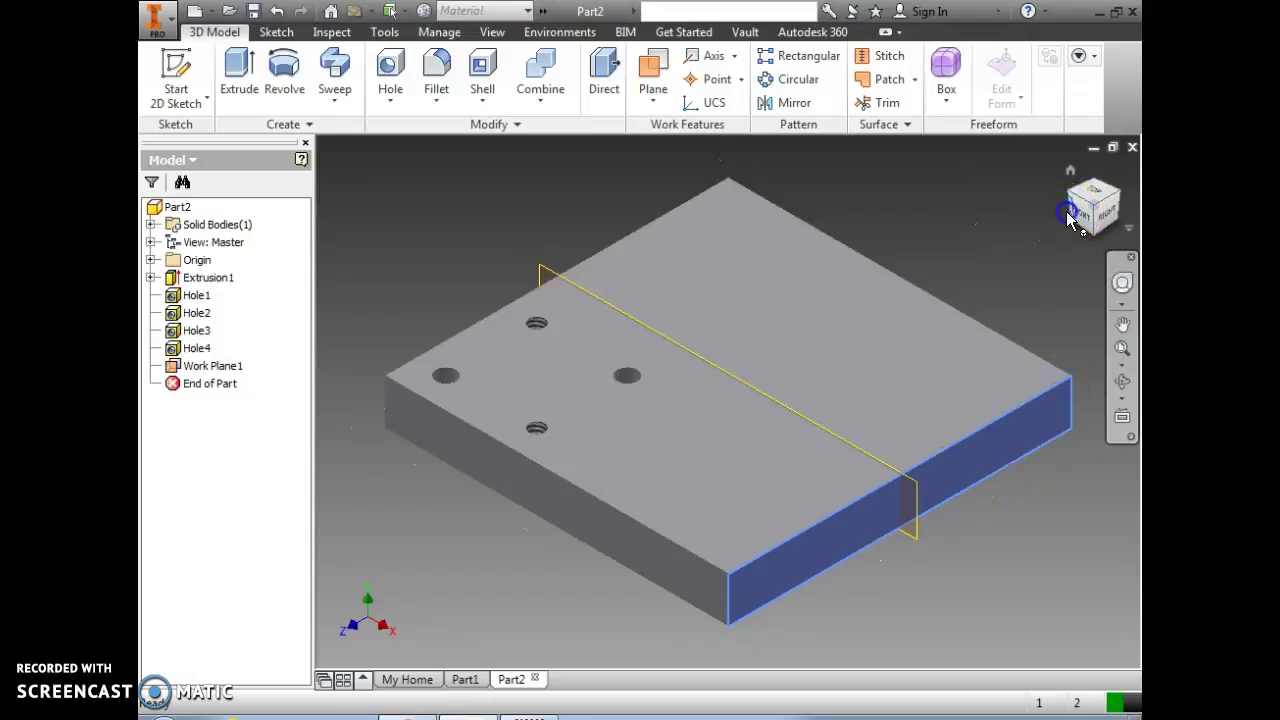
click(665, 418)
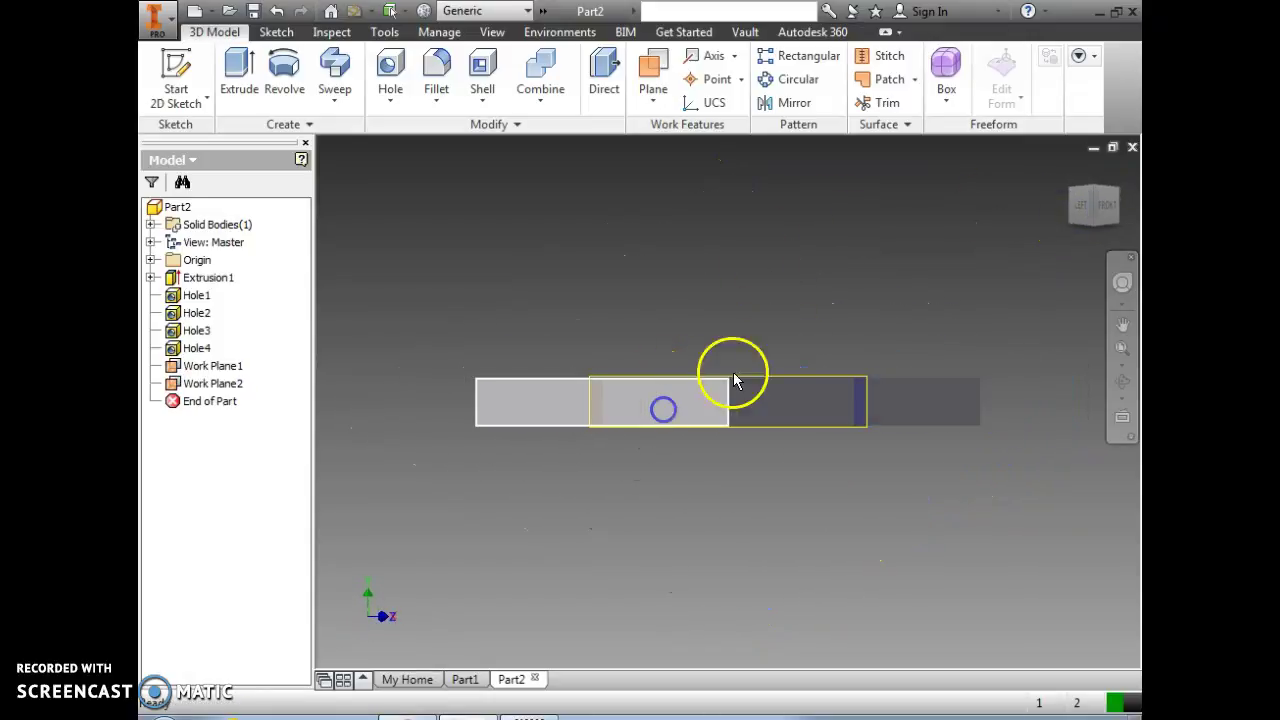
click(1070, 170)
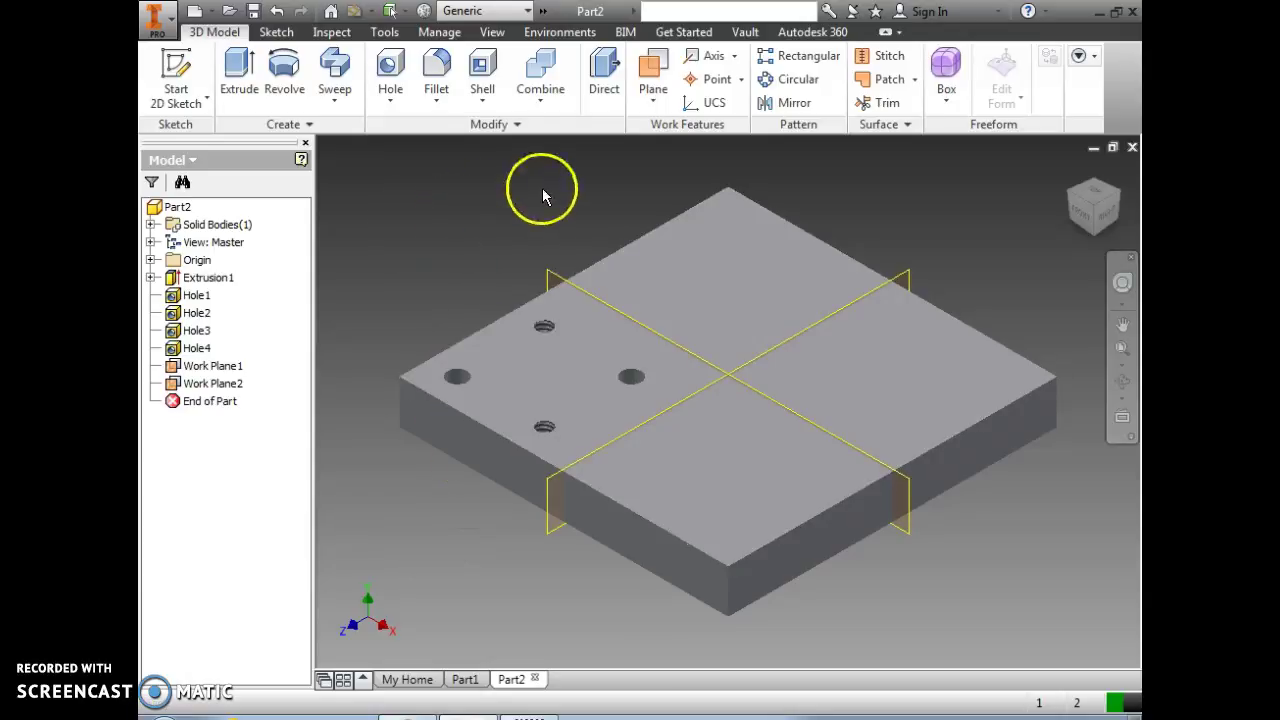
Step: Start a Mirror of all four holes and activate the mirror plane selection
click(780, 104)
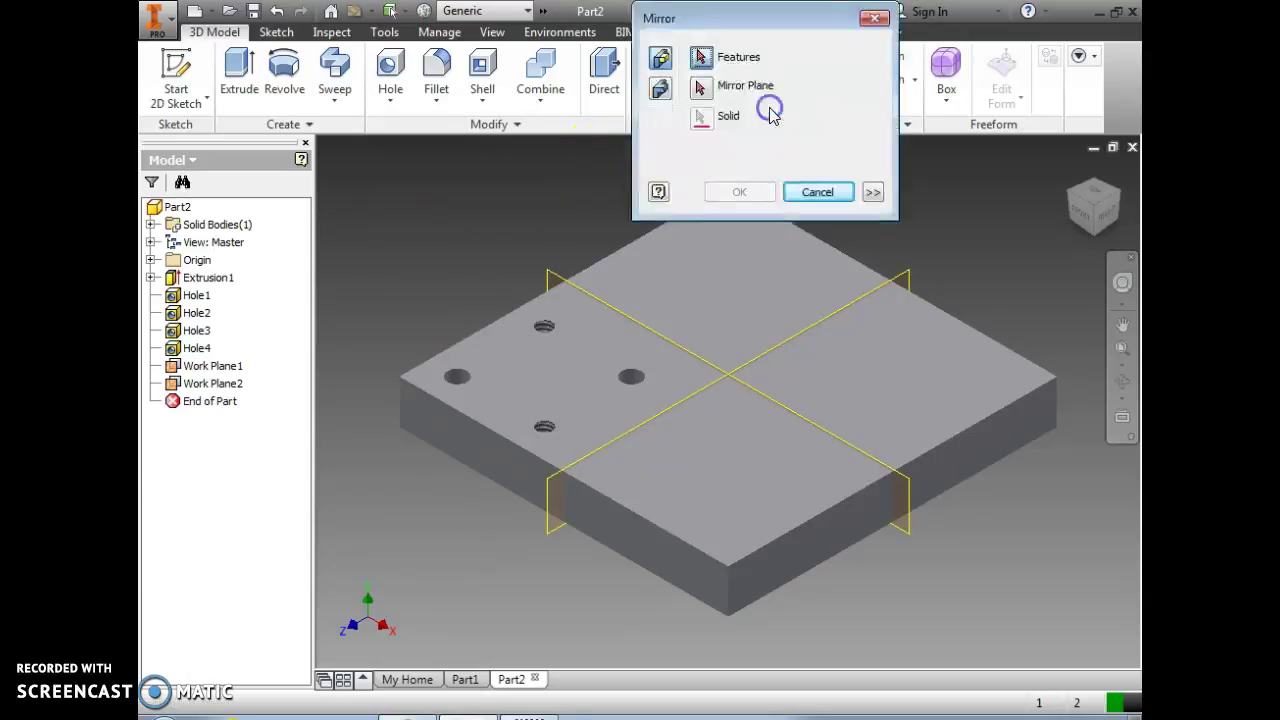
click(198, 296)
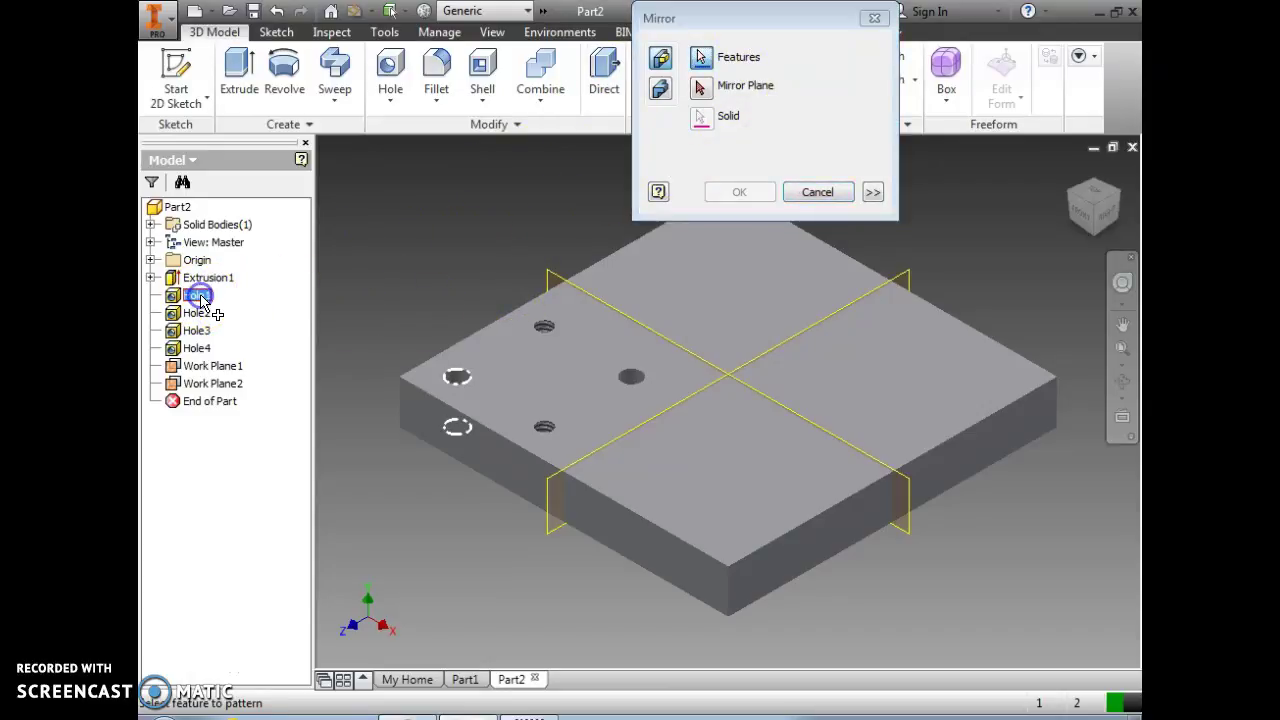
click(205, 313)
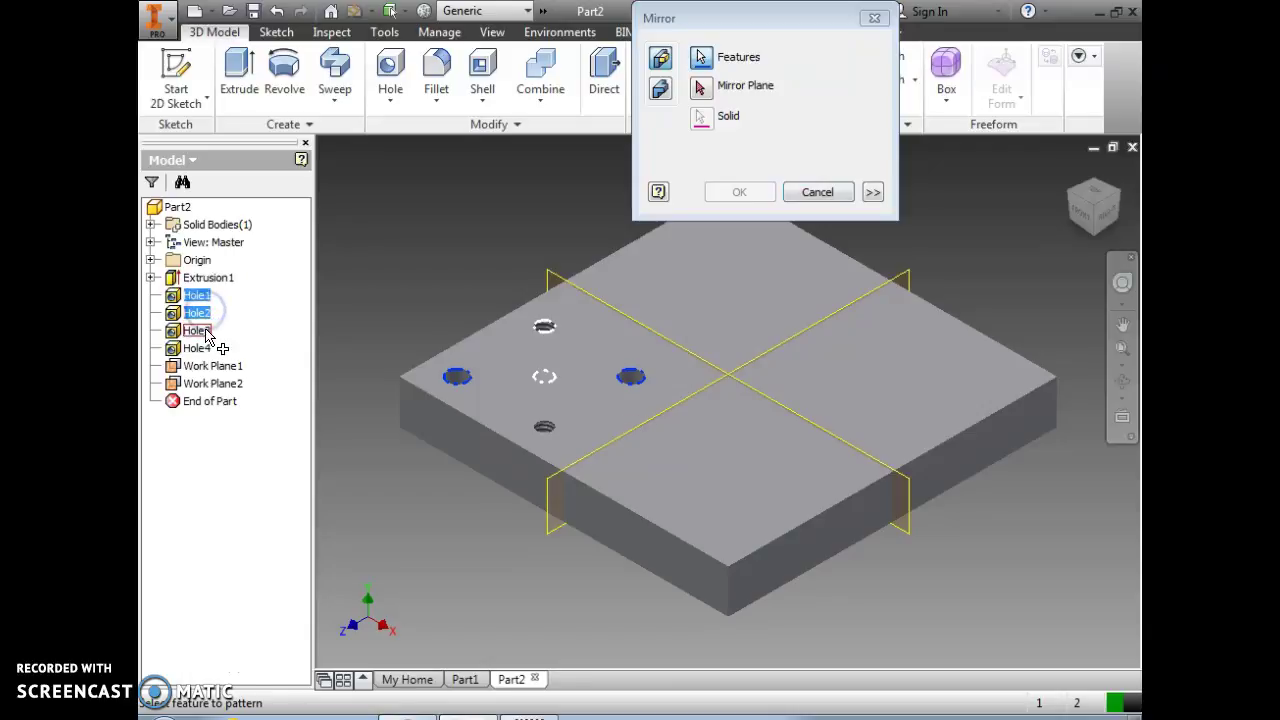
click(202, 331)
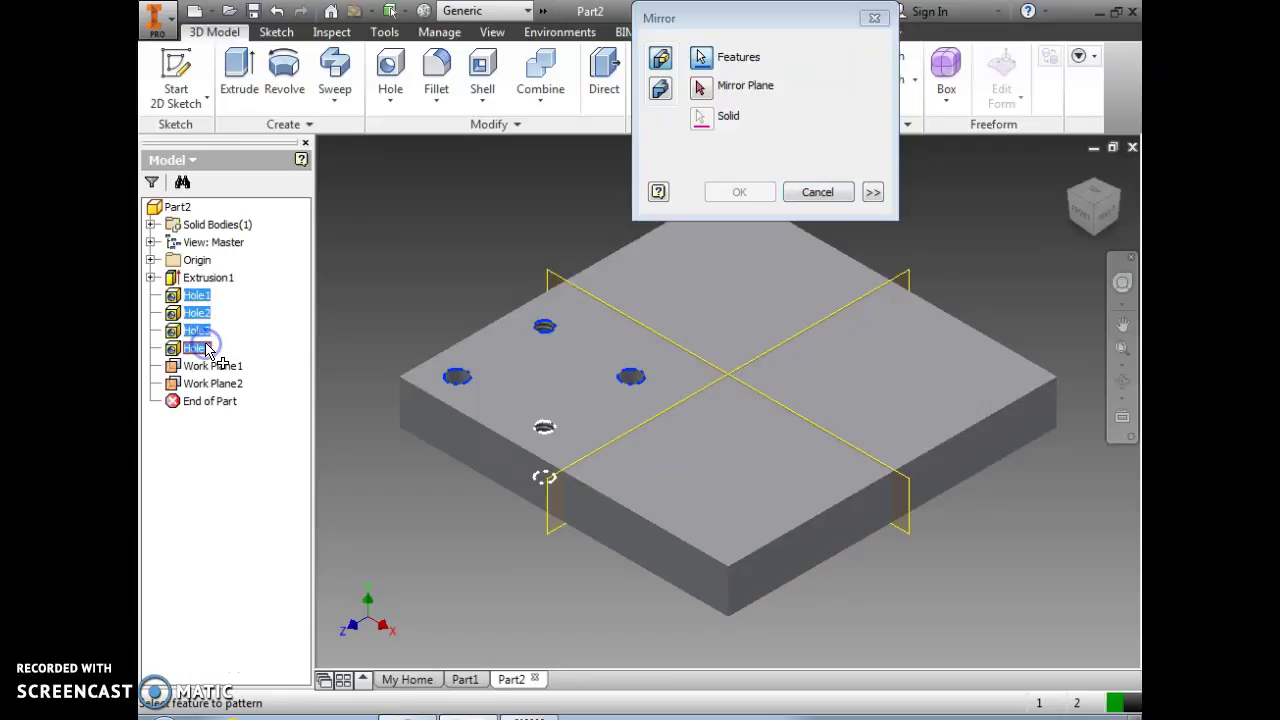
click(705, 90)
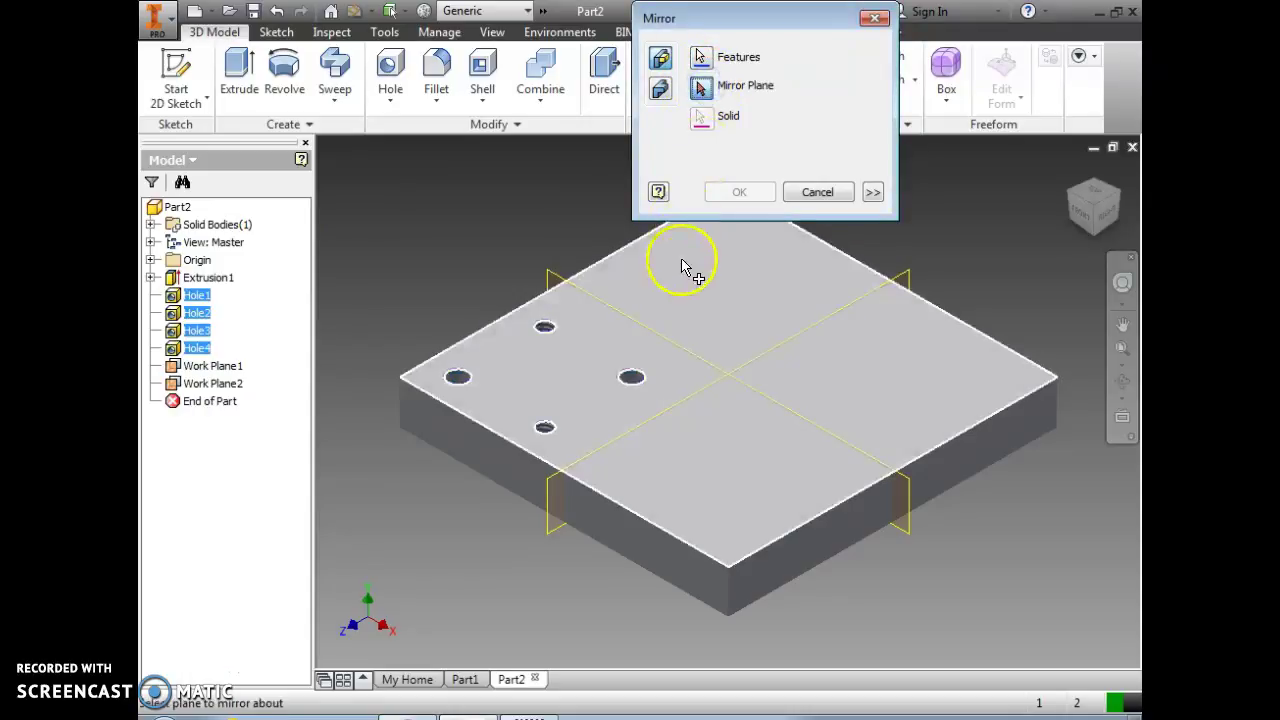